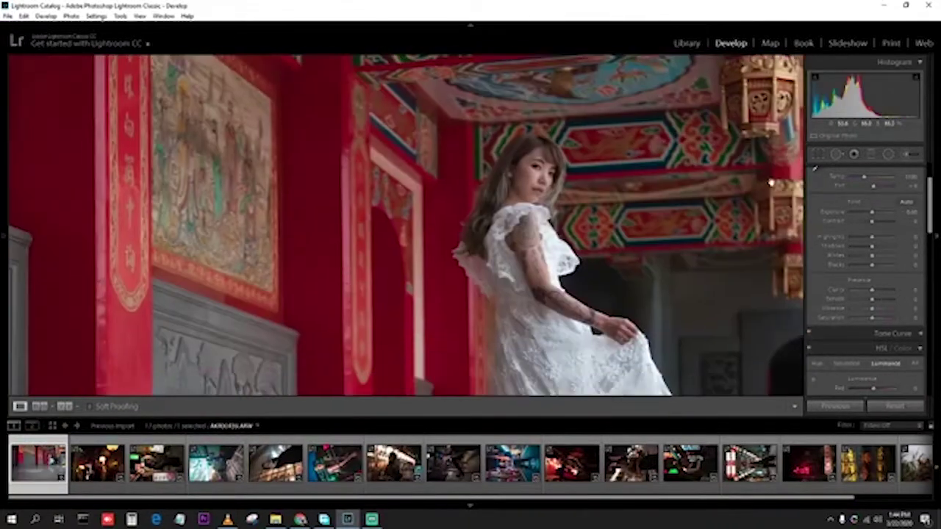
Compare the portrait with the temple-corridor shot in Reference View, then raise the corridor's exposure.
key(shift+r)
click(541, 312)
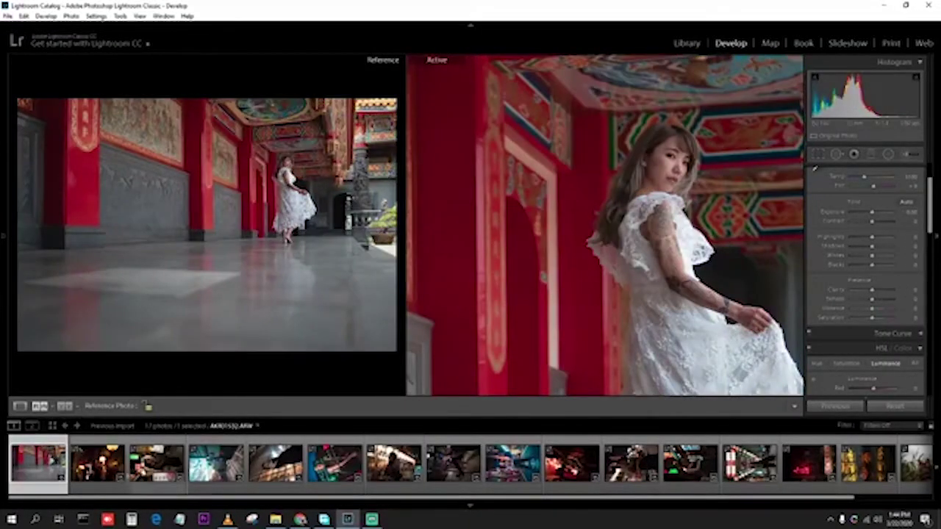
key(d)
drag(872, 211, 875, 214)
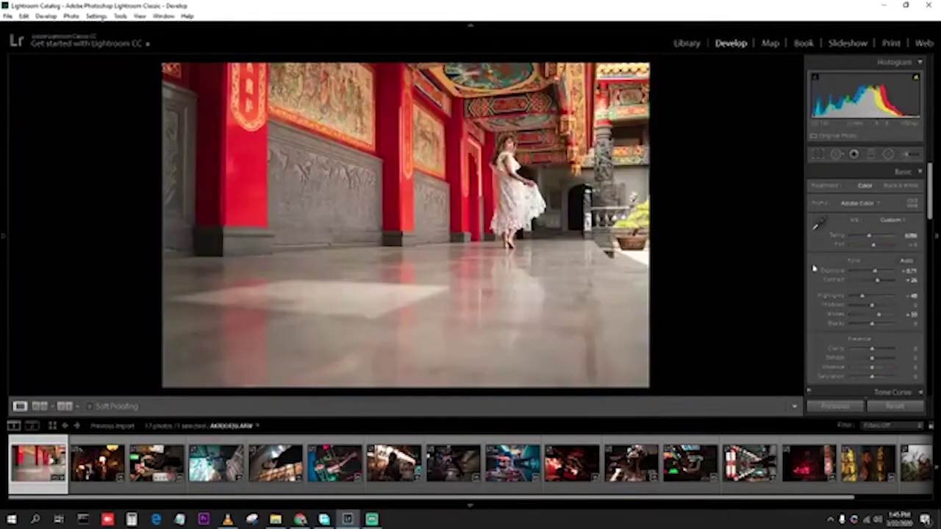
Shift the red, orange and blue hues of the temple photo in HSL.
scroll(882, 312, down, 2)
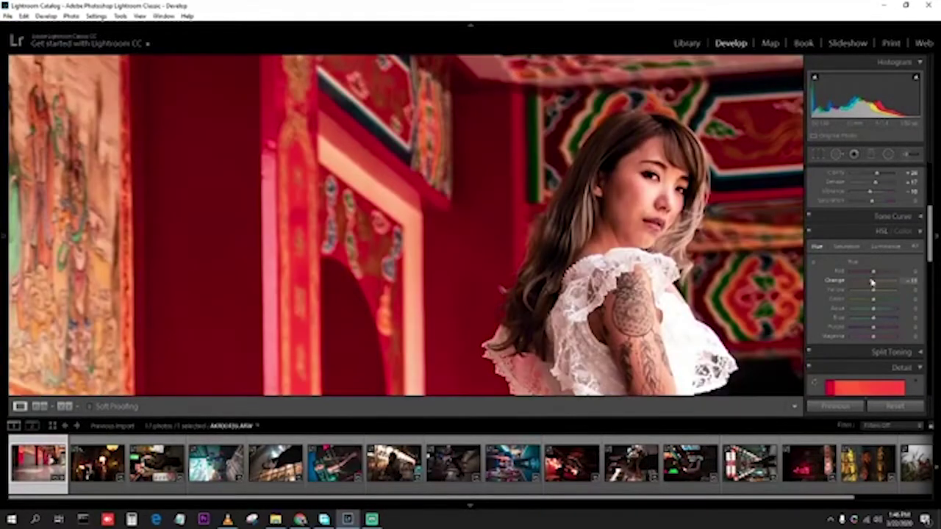
drag(873, 271, 877, 271)
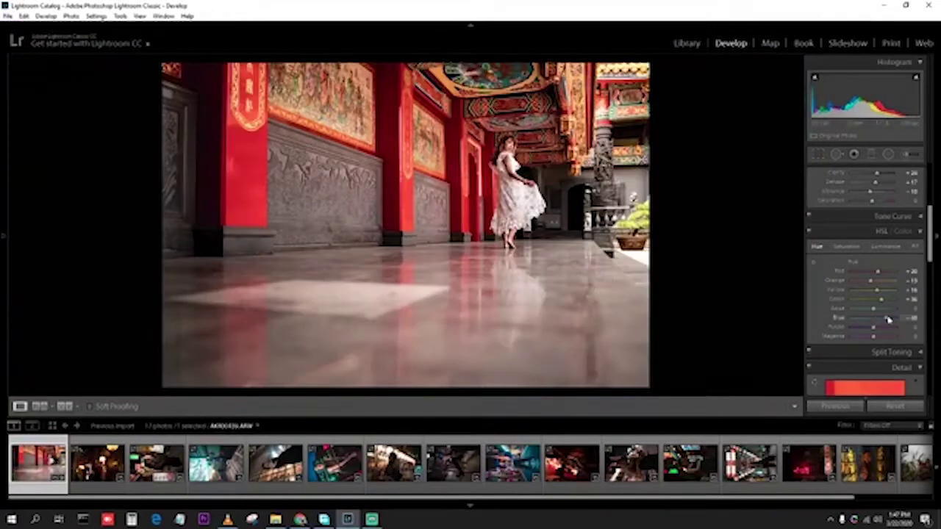
drag(887, 318, 875, 316)
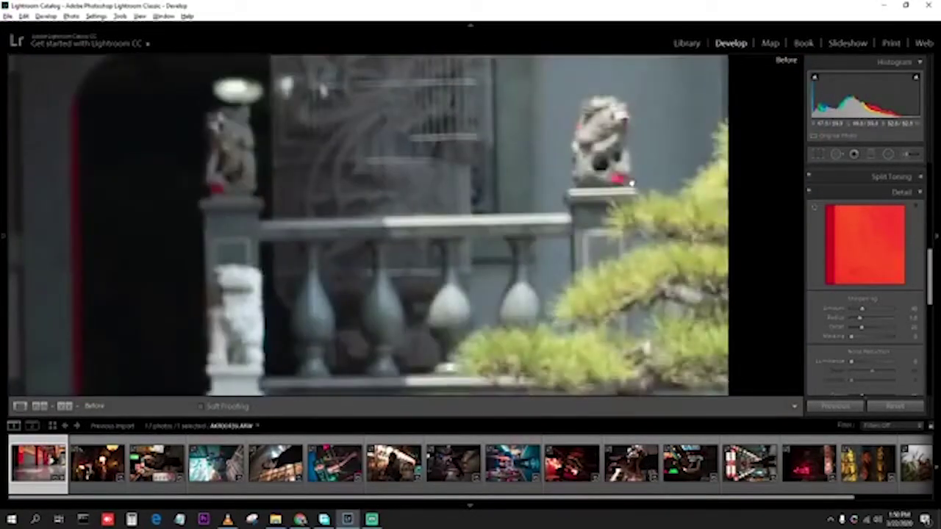
scroll(894, 300, down, 5)
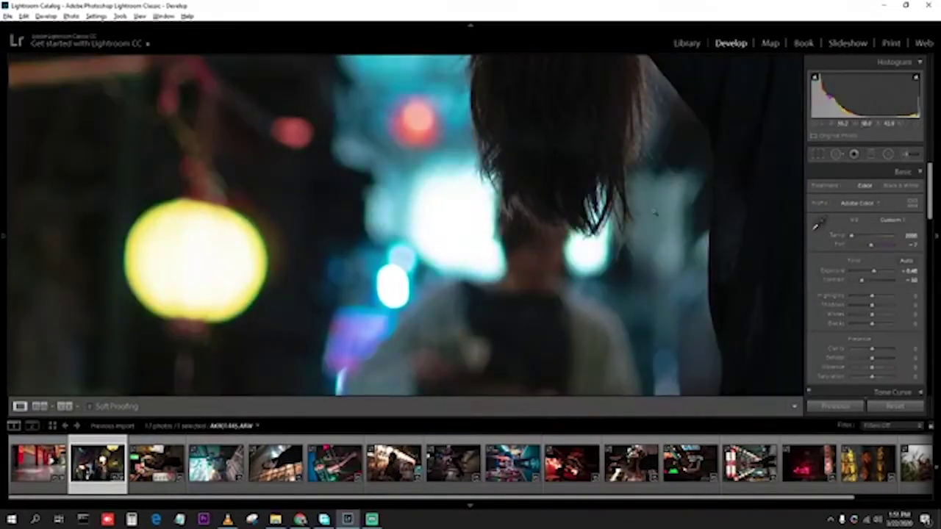
Raise the lantern portrait's whites and blacks in the Basic panel.
scroll(867, 248, down, 4)
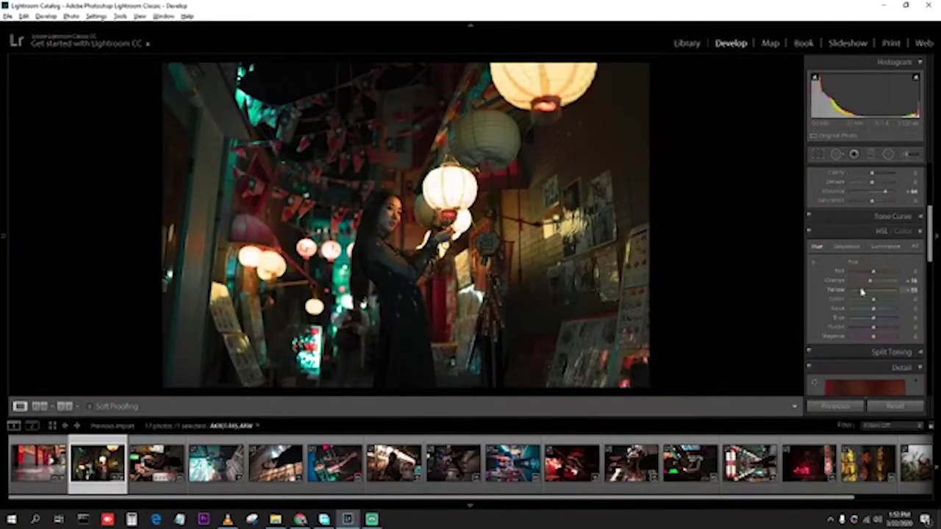
scroll(895, 314, up, 10)
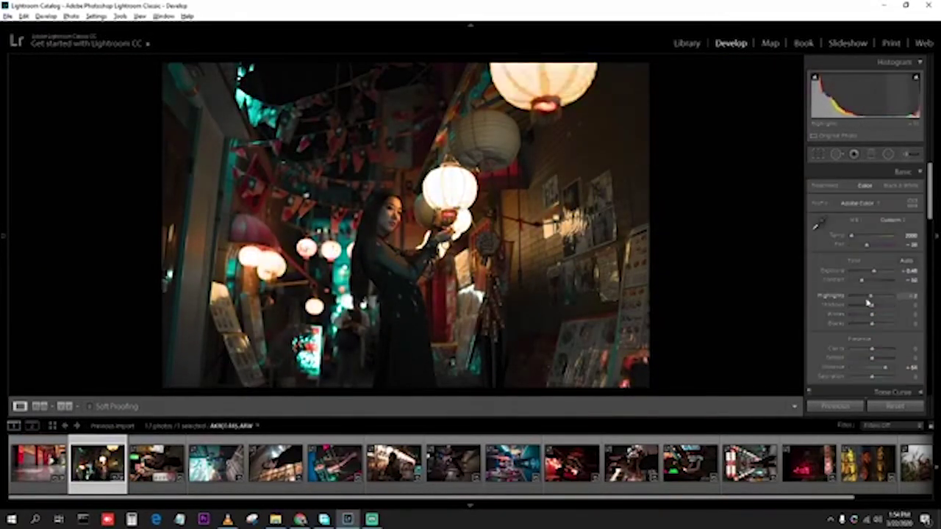
drag(872, 314, 889, 323)
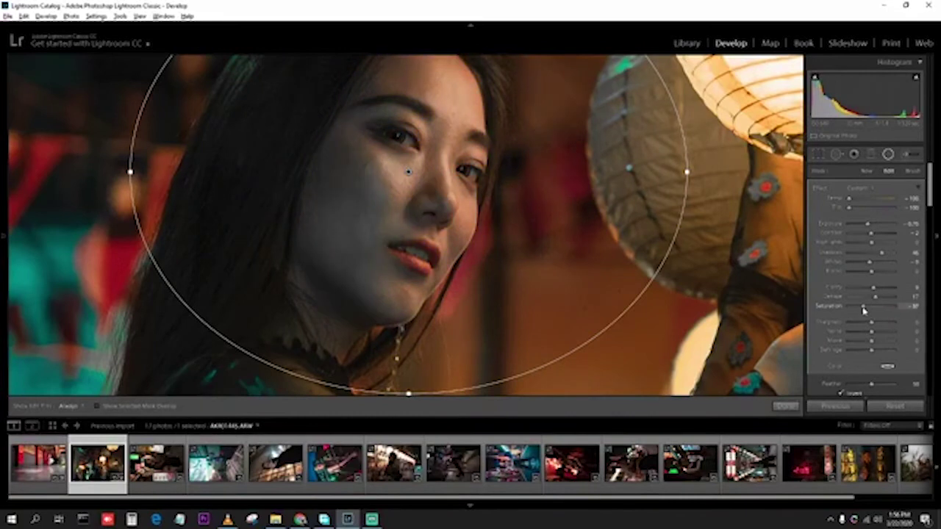
Toggle the Before view to compare the lantern portrait against its unedited original.
key(backslash)
key(backslash)
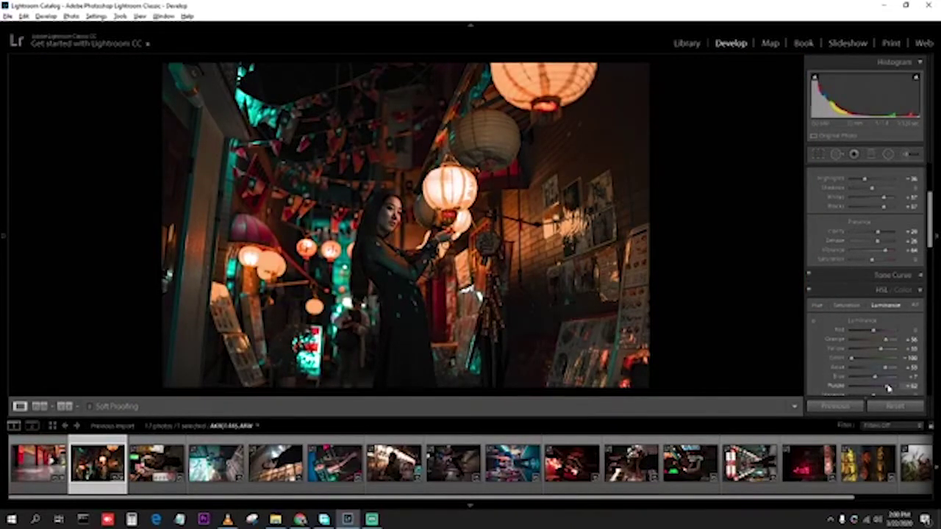
scroll(900, 375, down, 2)
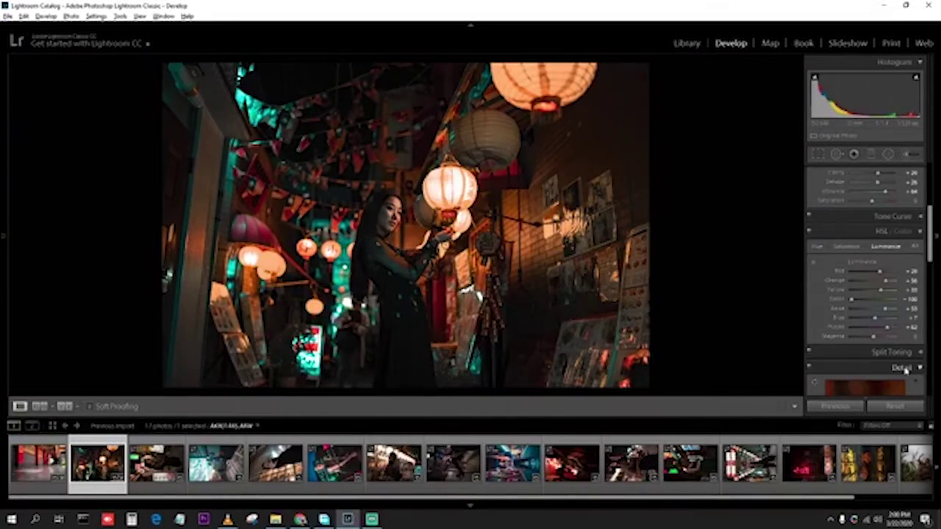
key(backslash)
key(backslash)
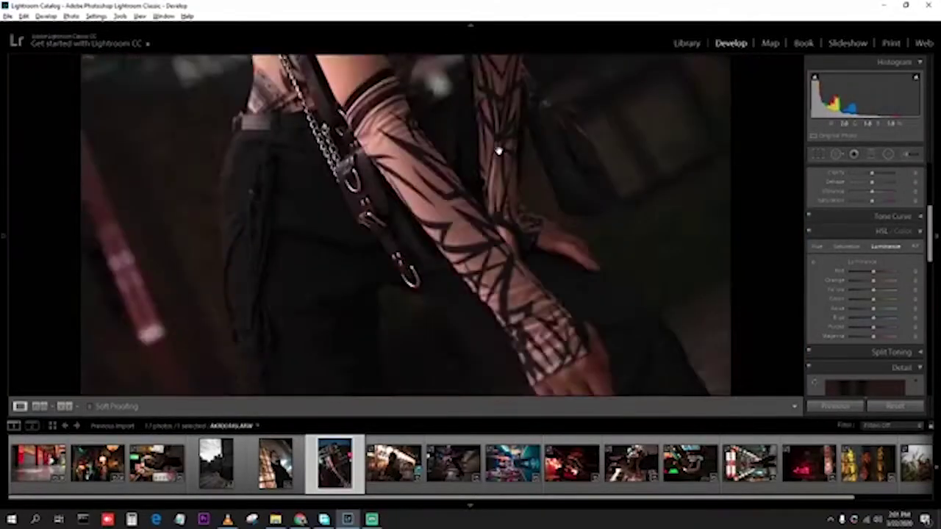
scroll(851, 245, up, 2)
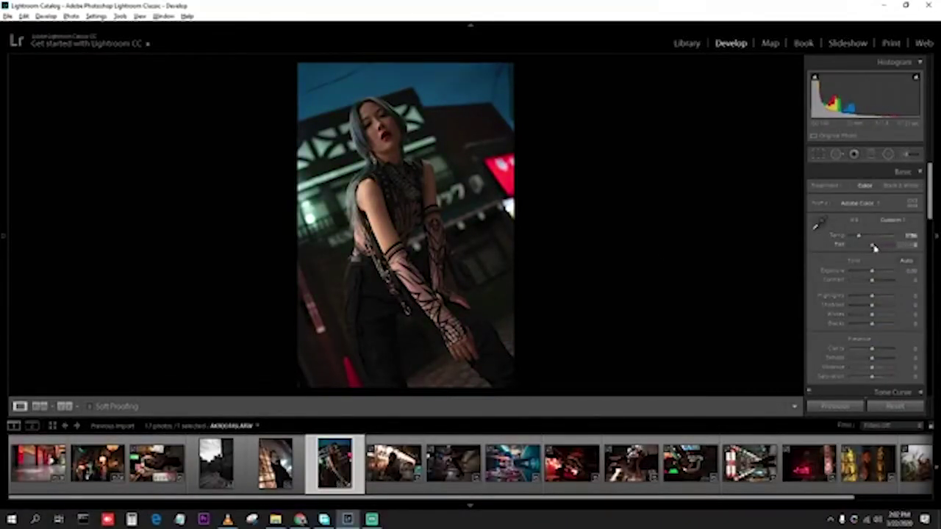
Push the tattooed portrait's tint toward magenta, lift whites, and adjust shadows and vibrance.
mouse_move(872, 244)
mouse_down()
mouse_move(882, 247)
mouse_move(876, 274)
mouse_up()
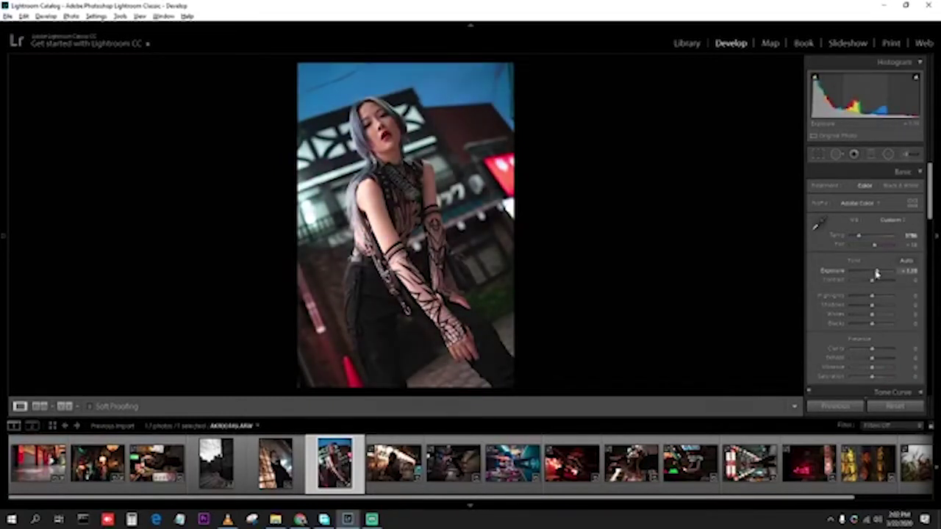
mouse_move(872, 314)
mouse_down()
mouse_move(880, 314)
mouse_move(857, 308)
mouse_move(883, 304)
mouse_move(869, 326)
mouse_up()
drag(870, 371, 882, 367)
scroll(882, 361, down, 3)
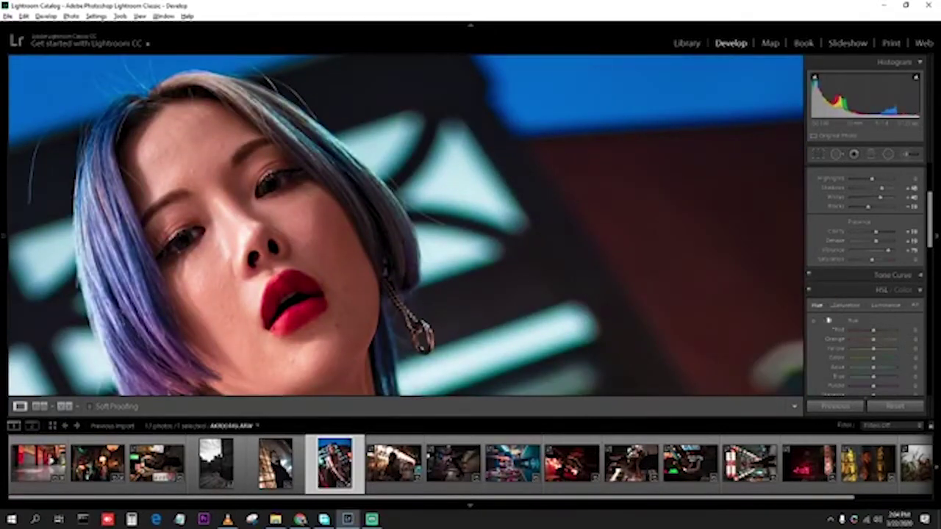
drag(374, 330, 455, 275)
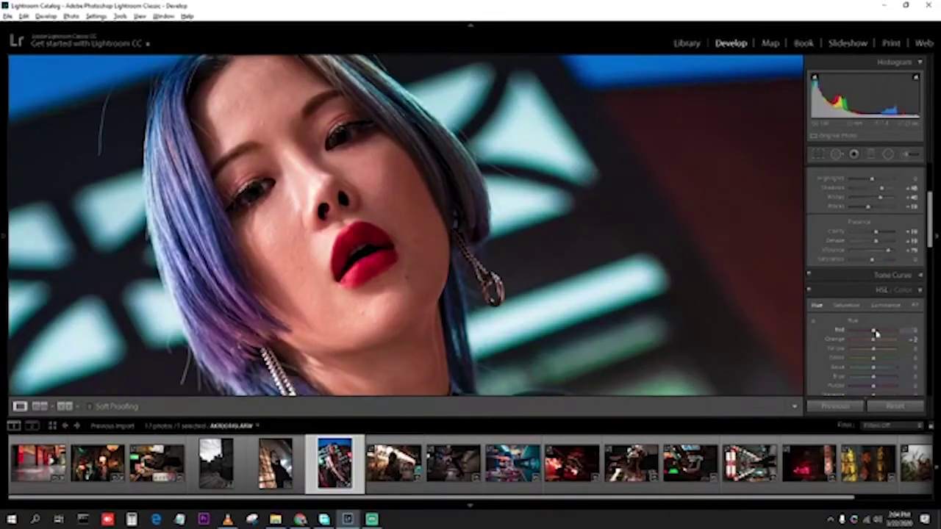
scroll(879, 388, down, 2)
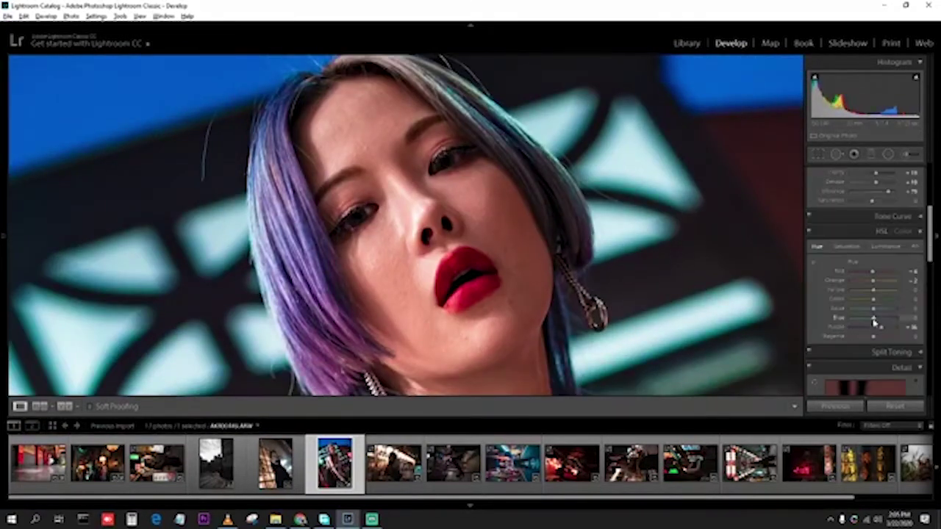
click(669, 189)
Lower the aqua and red saturation in HSL, then preview the unedited original.
click(846, 246)
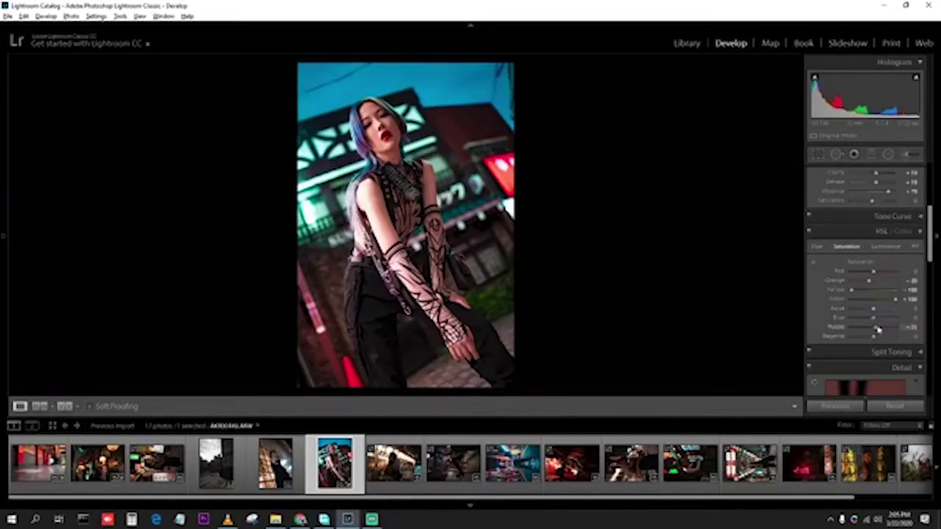
drag(895, 308, 861, 312)
drag(873, 272, 860, 271)
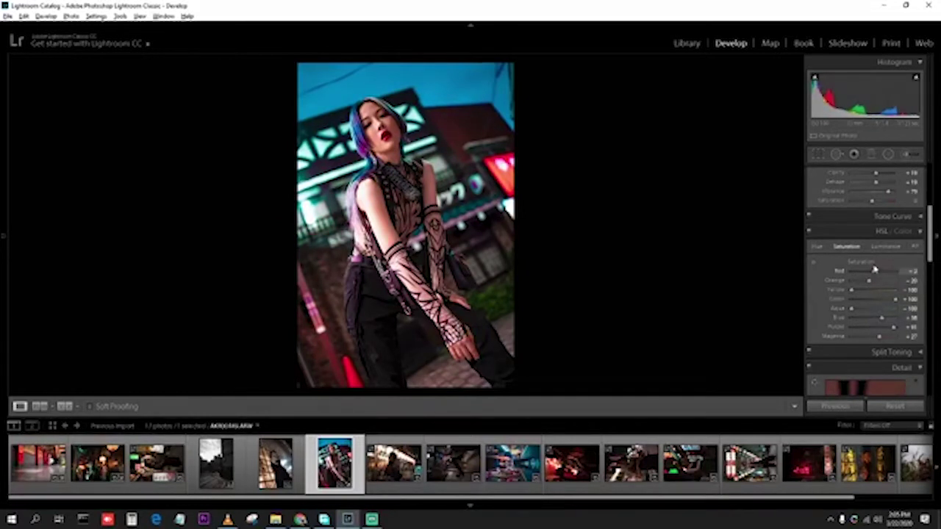
key(backslash)
Show the tattooed portrait before and after side by side, zooming into the face and back.
key(y)
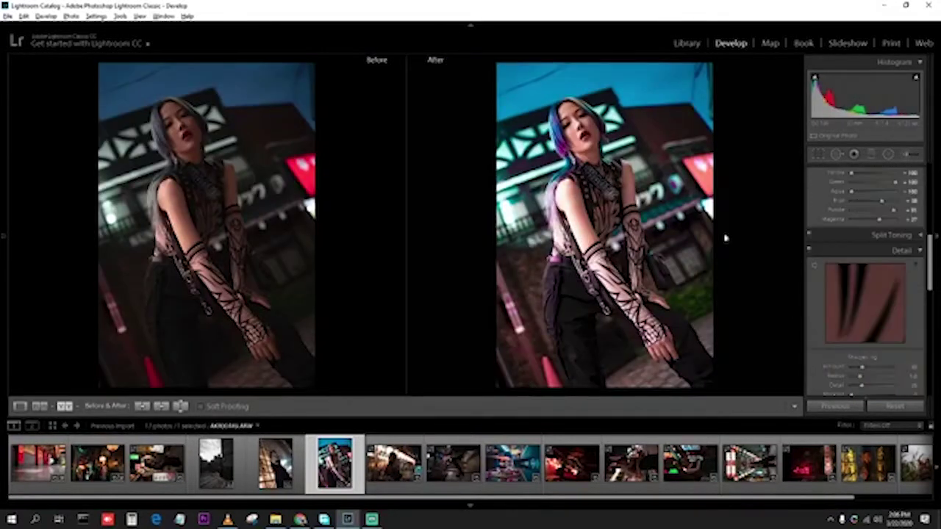
click(725, 238)
scroll(876, 292, up, 5)
key(z)
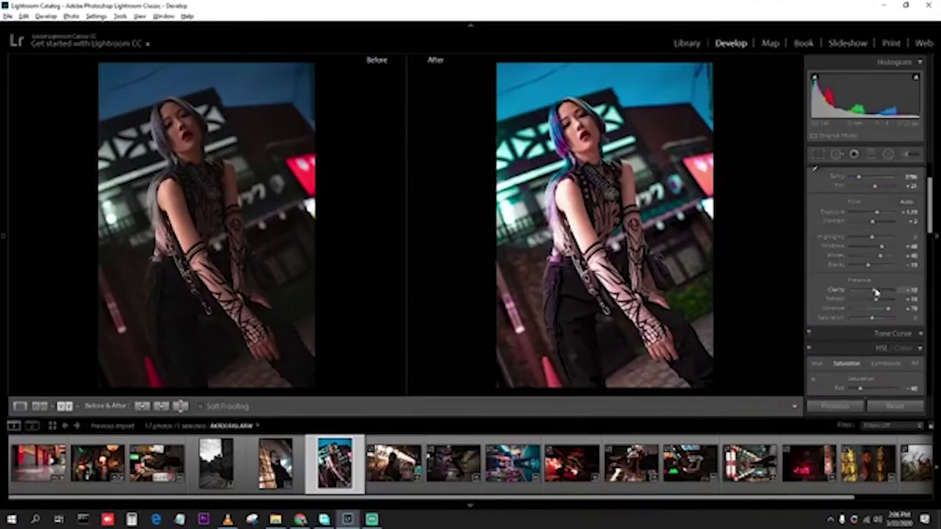
Adjust the edited portrait's tint, checking the face up close.
drag(875, 186, 878, 190)
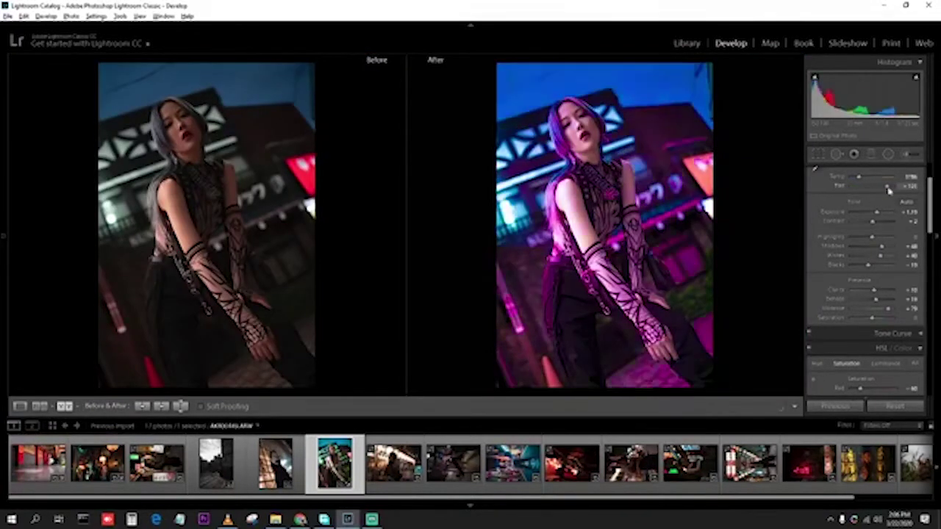
scroll(878, 190, down, 5)
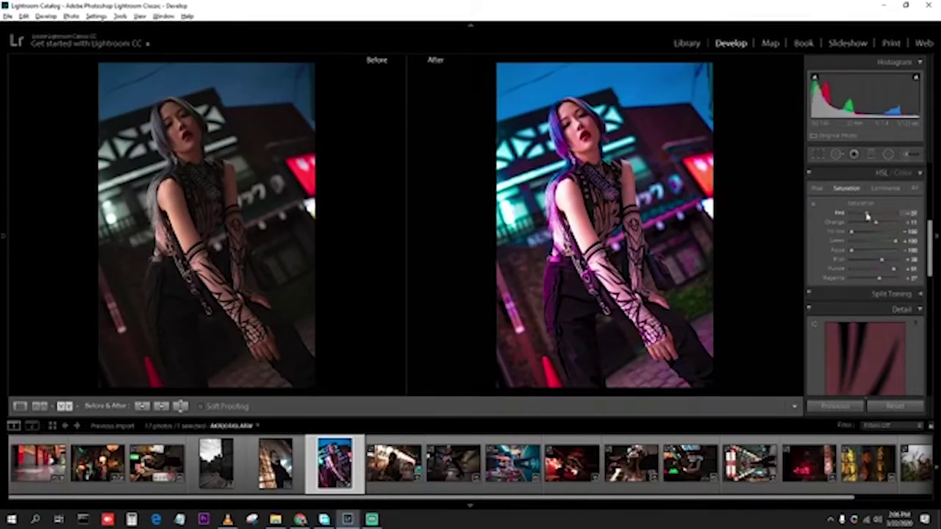
key(z)
key(z)
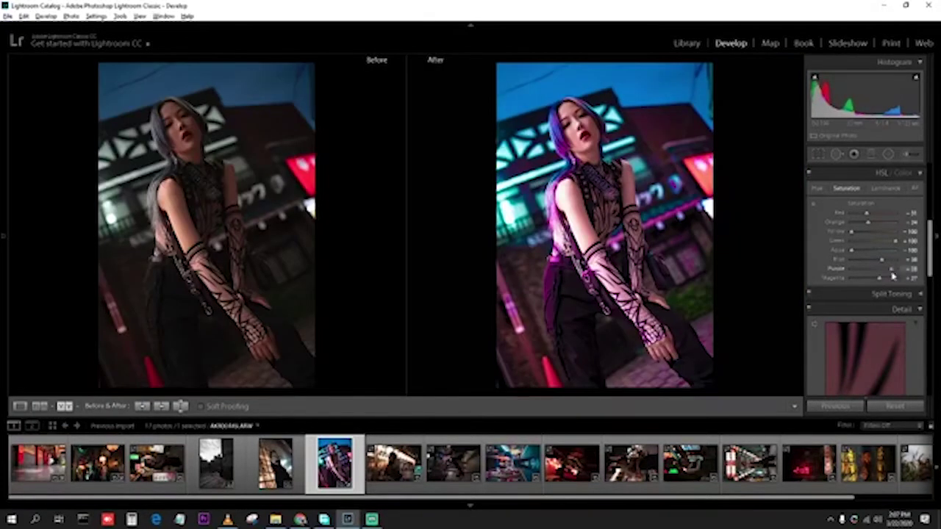
scroll(889, 264, up, 5)
drag(878, 244, 868, 246)
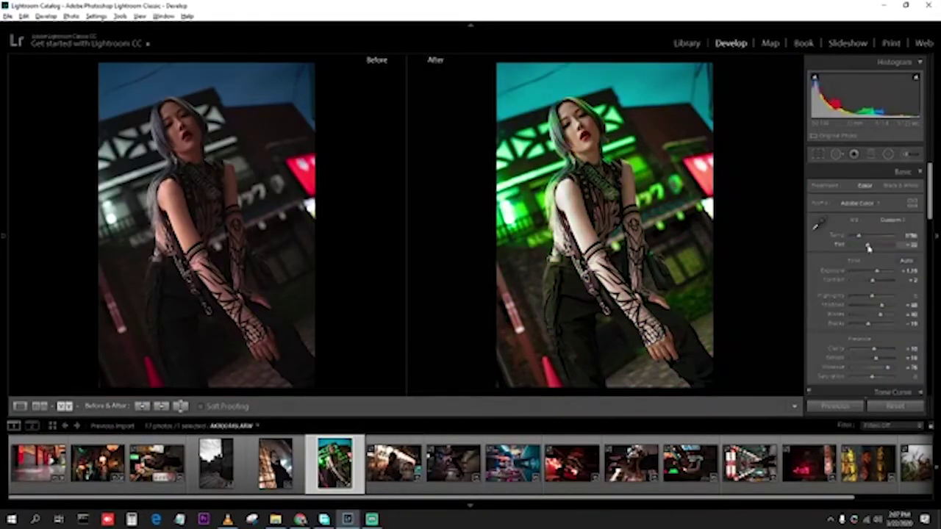
scroll(869, 235, down, 3)
scroll(872, 213, down, 2)
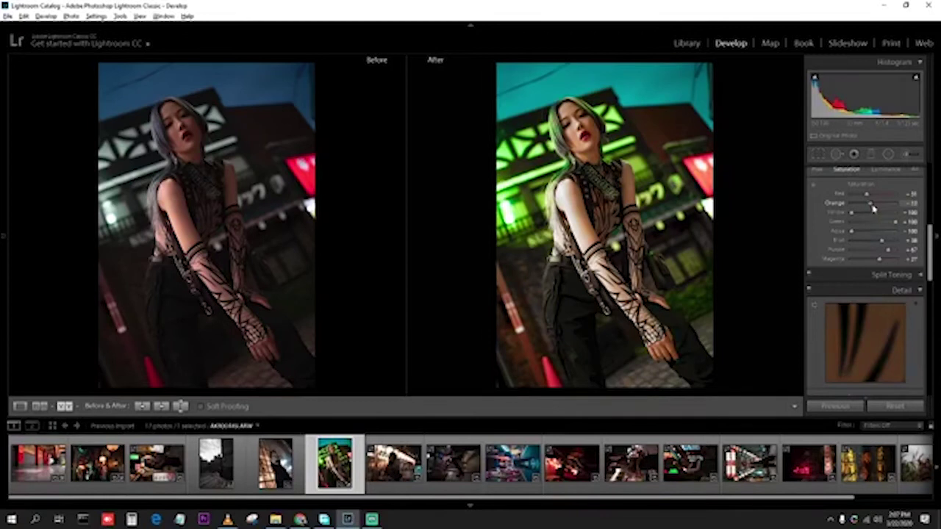
Raise the red saturation, zooming in and out to check the face.
key(z)
drag(866, 193, 875, 194)
key(z)
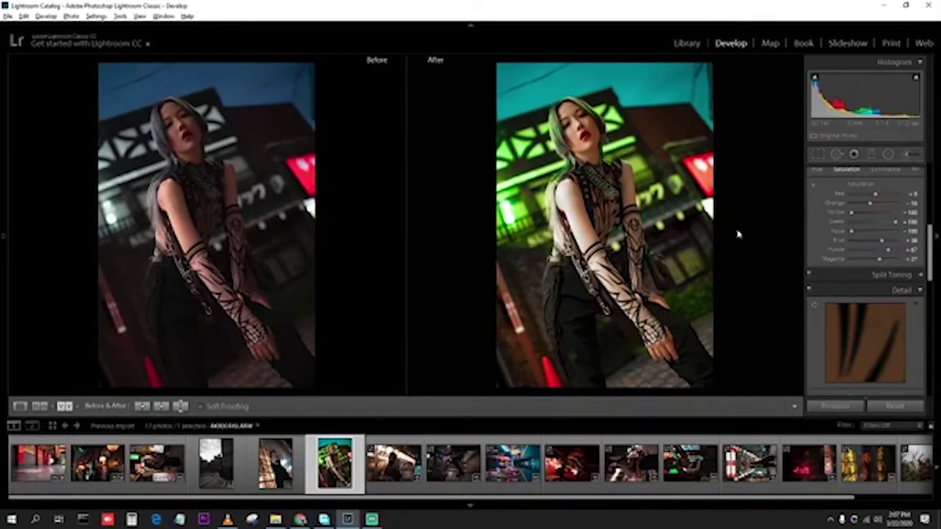
key(z)
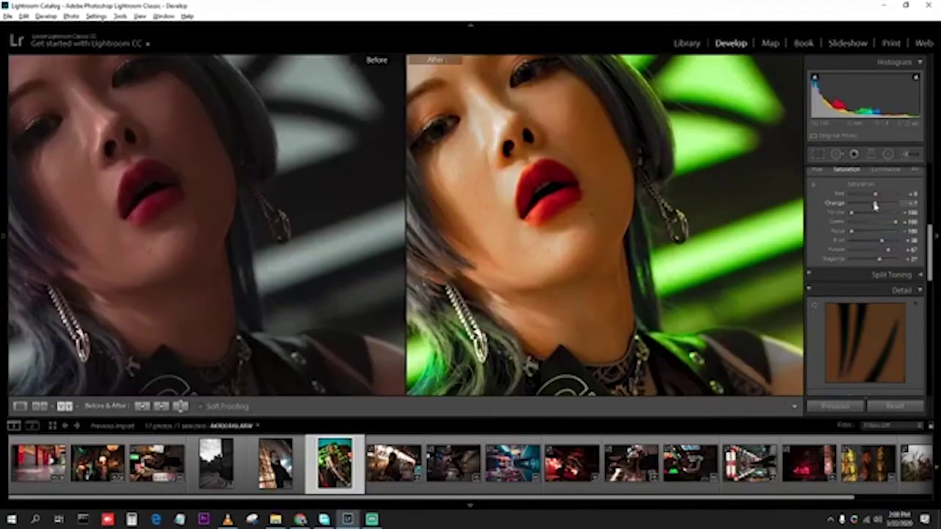
key(z)
scroll(874, 235, up, 5)
mouse_move(870, 245)
mouse_down()
mouse_move(882, 248)
mouse_move(867, 247)
mouse_up()
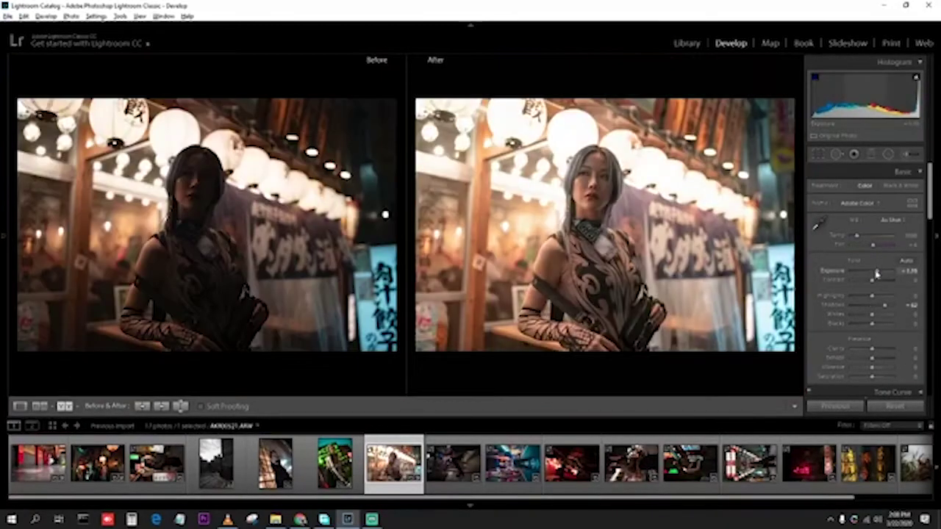
Lower highlights, lift blacks, cool the temperature toward blue and nudge the whites.
mouse_move(872, 323)
mouse_down()
mouse_move(882, 323)
mouse_move(850, 296)
mouse_up()
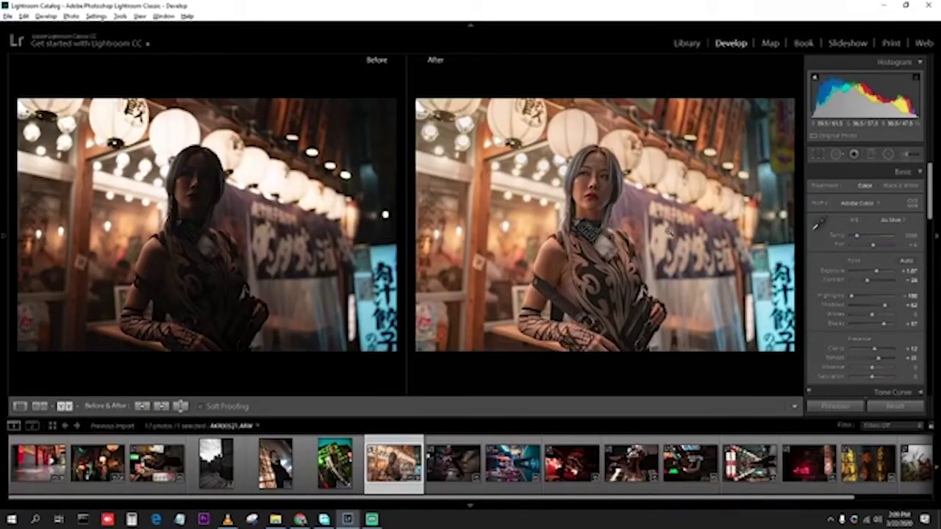
click(669, 232)
click(669, 232)
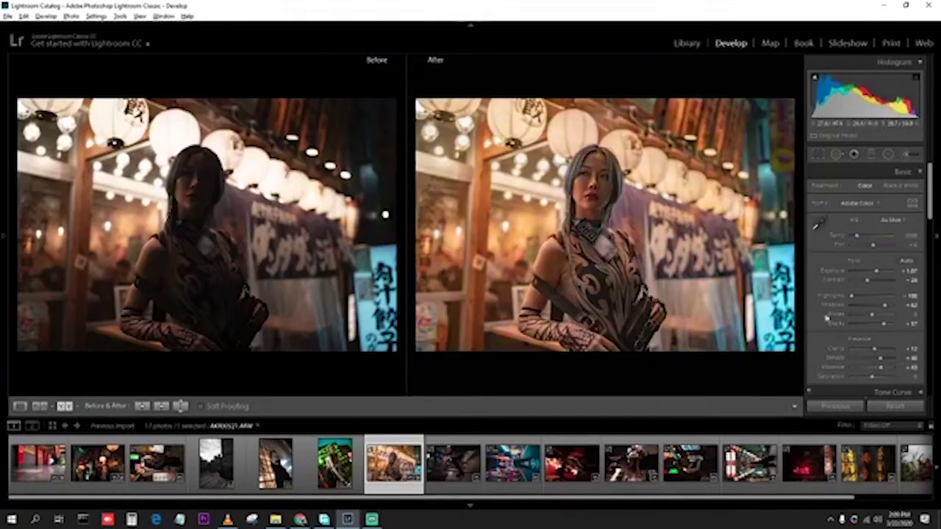
drag(857, 235, 871, 246)
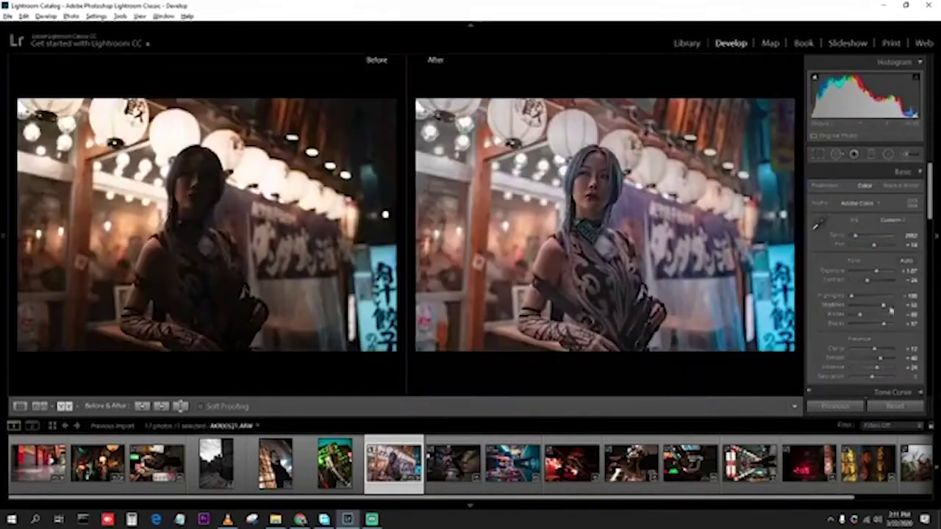
drag(886, 314, 880, 320)
scroll(881, 309, down, 5)
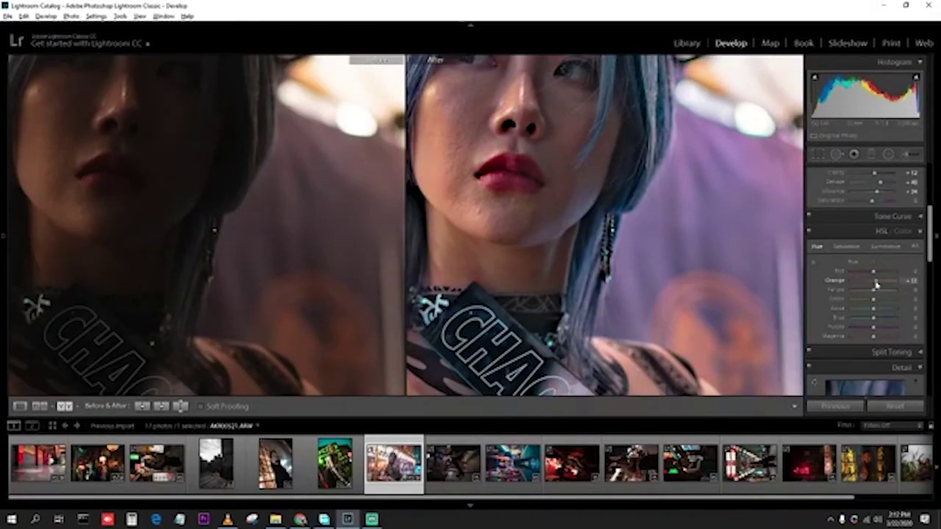
Shift yellow hue toward orange, reduce magenta and purple saturation, and change blue luminance.
drag(880, 291, 852, 292)
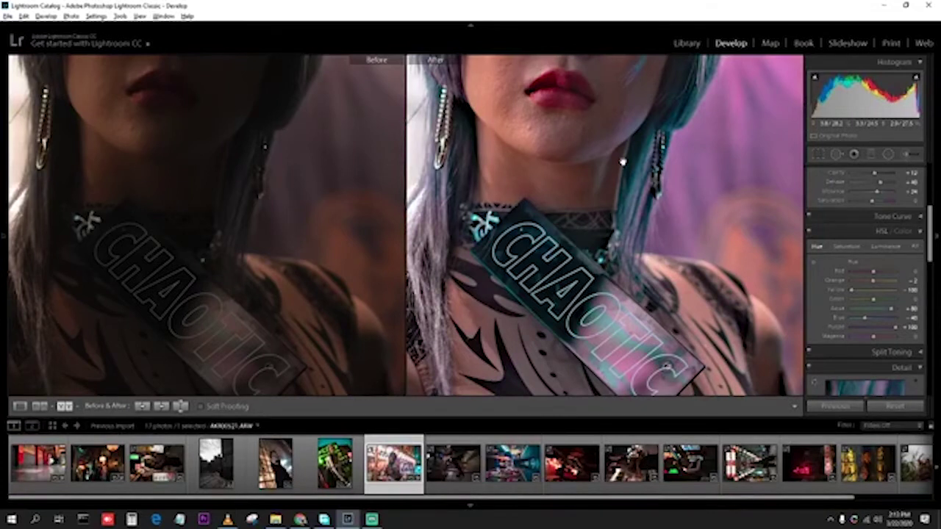
drag(872, 336, 850, 337)
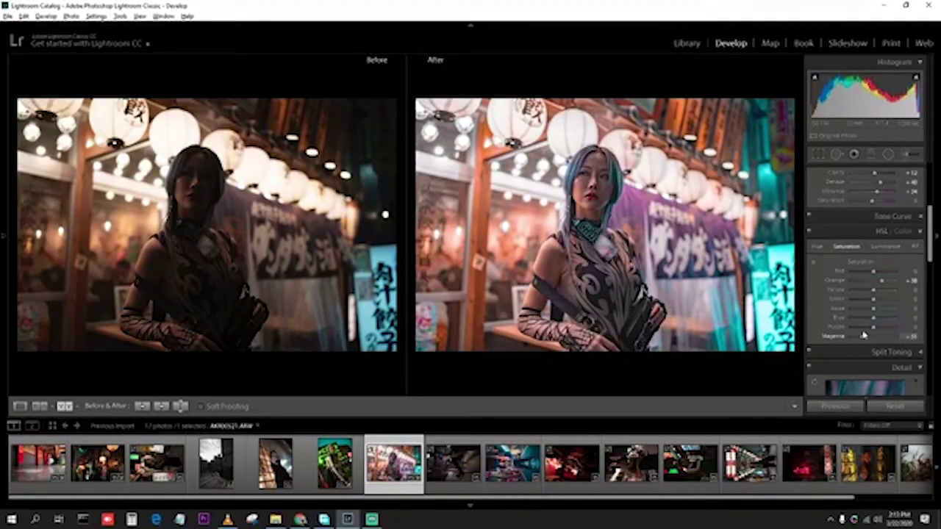
drag(873, 327, 858, 327)
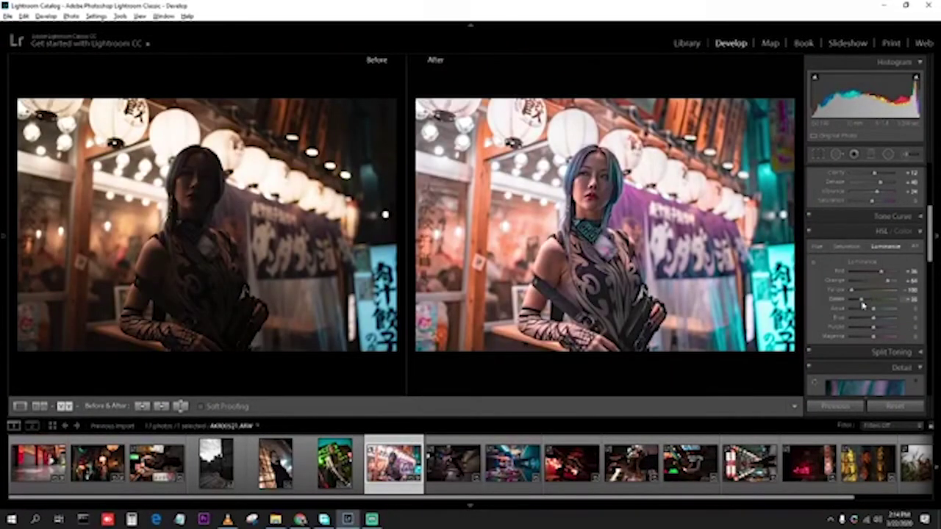
drag(873, 308, 892, 308)
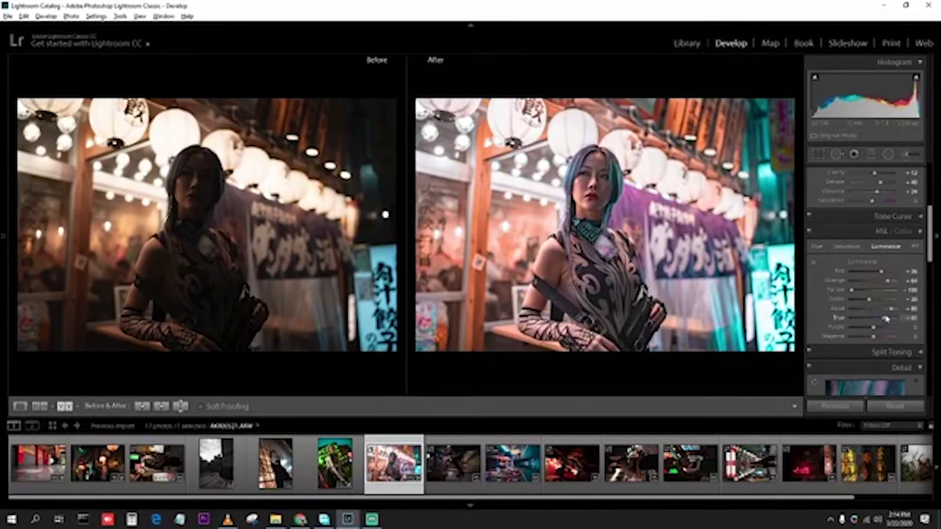
click(629, 210)
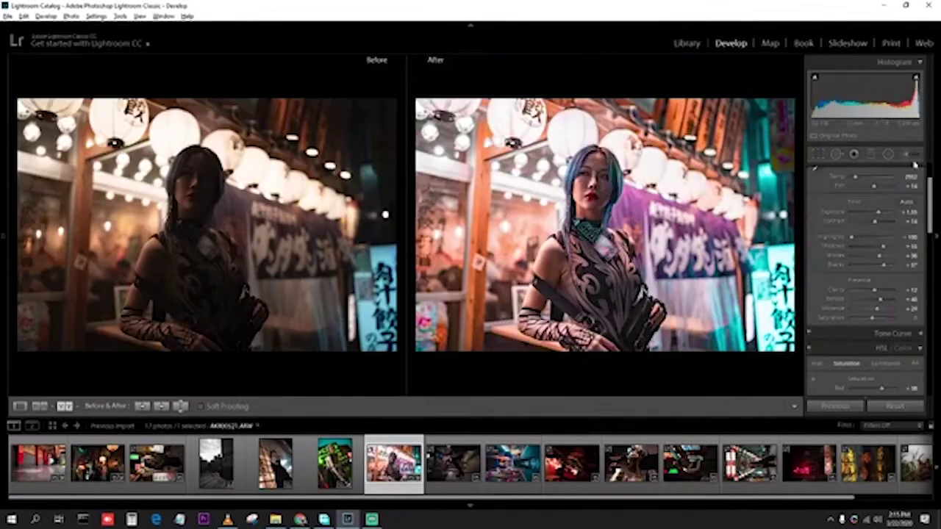
click(911, 155)
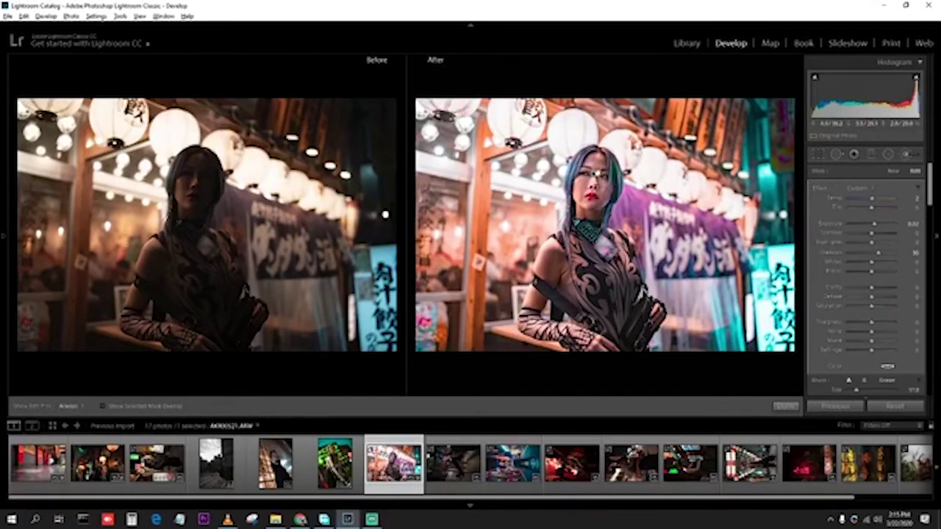
Paint a brush adjustment on the subject, then raise the overall exposure slightly.
scroll(868, 294, down, 5)
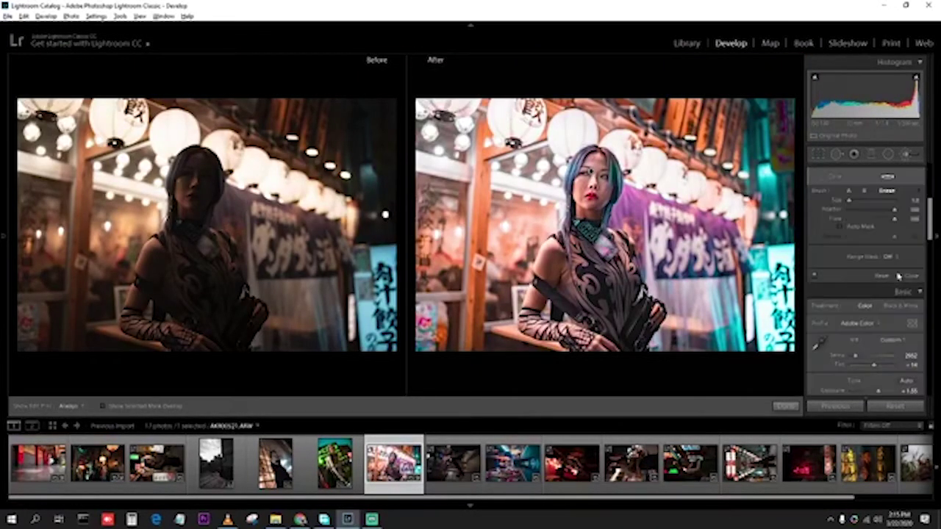
scroll(867, 279, up, 5)
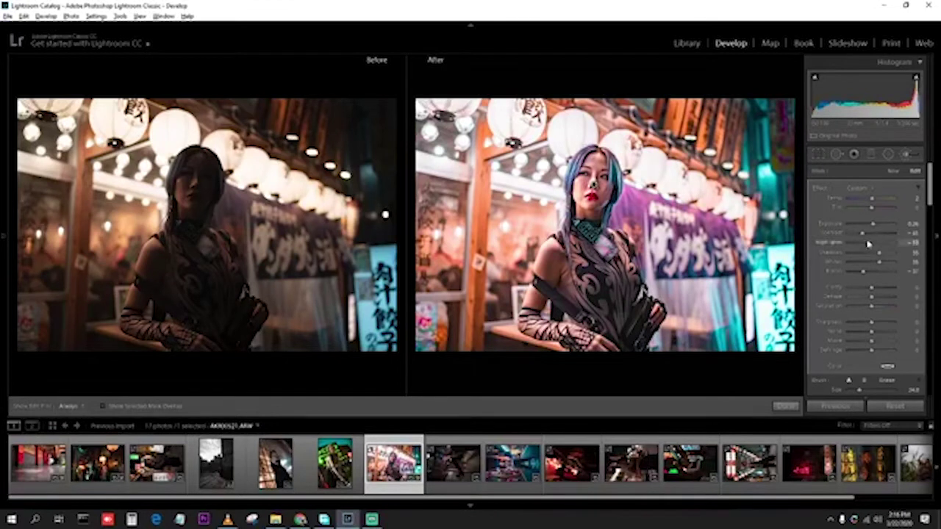
key(k)
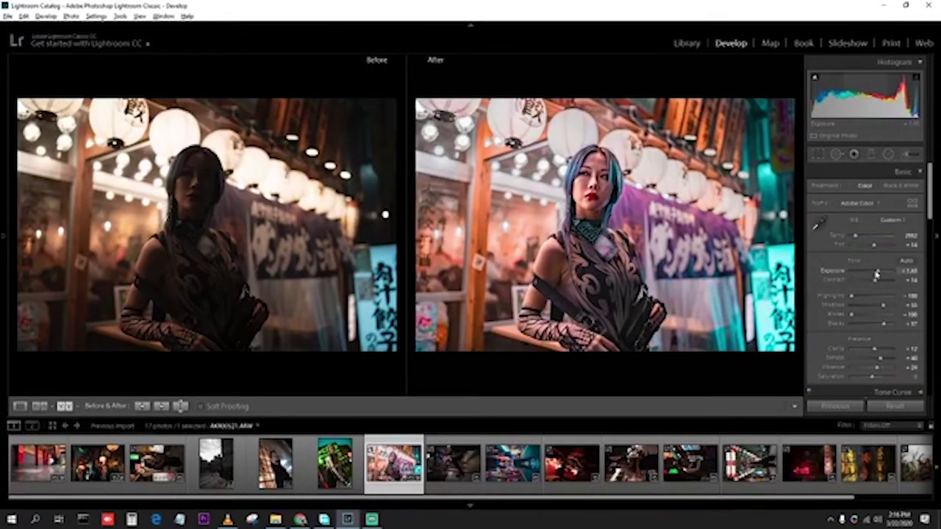
drag(875, 270, 878, 270)
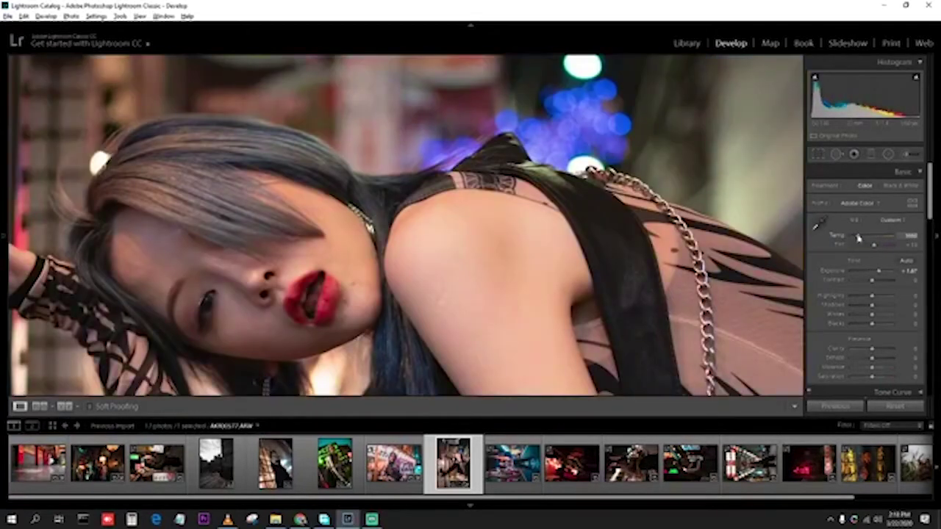
Compare the tiled-wall photo before and after side by side and adjust its shadows.
key(z)
click(310, 191)
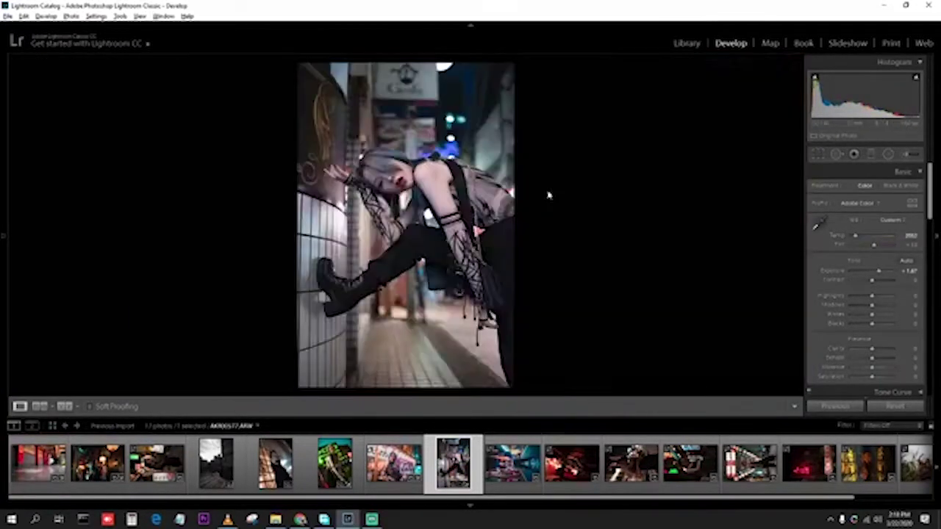
key(y)
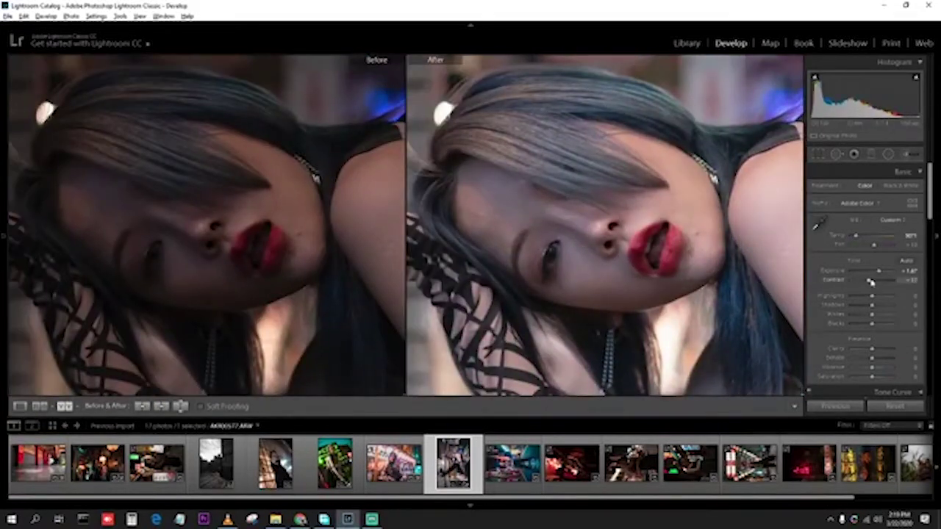
mouse_move(872, 304)
mouse_down()
mouse_move(882, 314)
mouse_move(867, 324)
mouse_move(875, 358)
mouse_up()
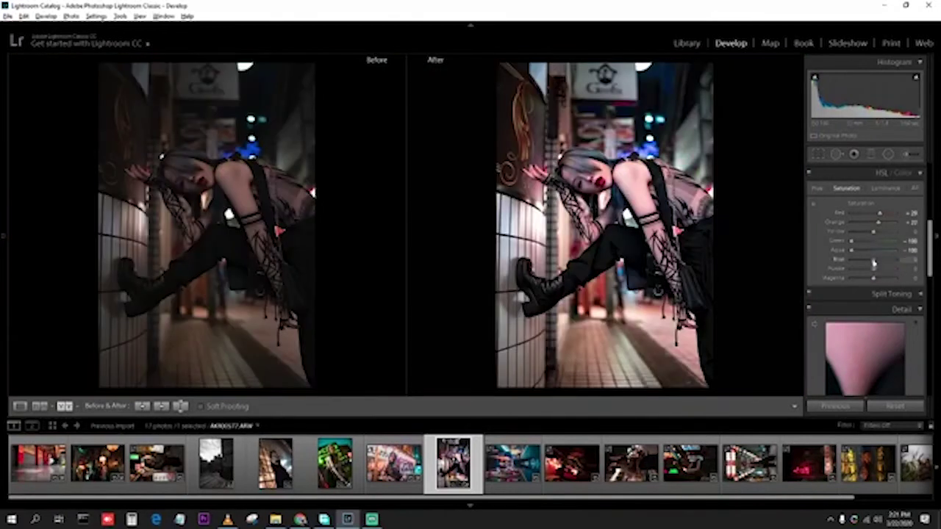
Set Blue saturation to -100 to whiten the lights and tint the photo purple.
drag(873, 263, 852, 260)
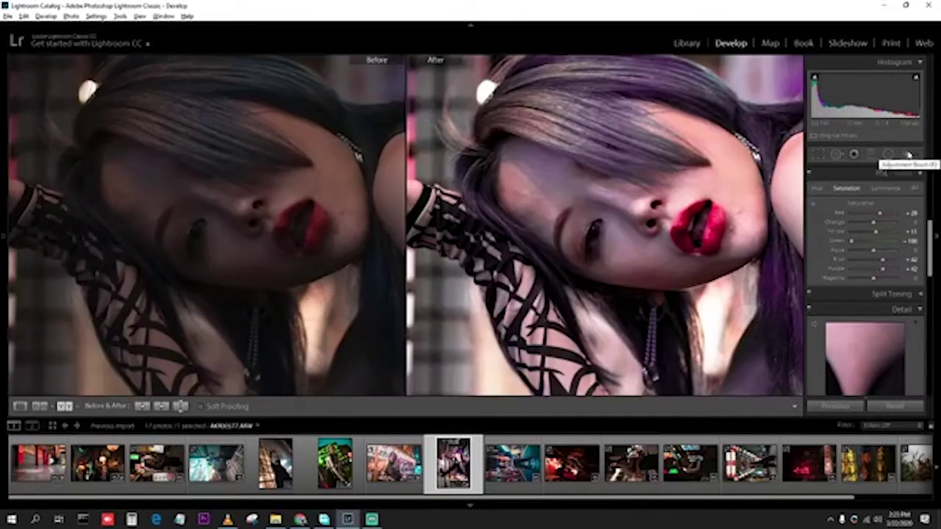
key(k)
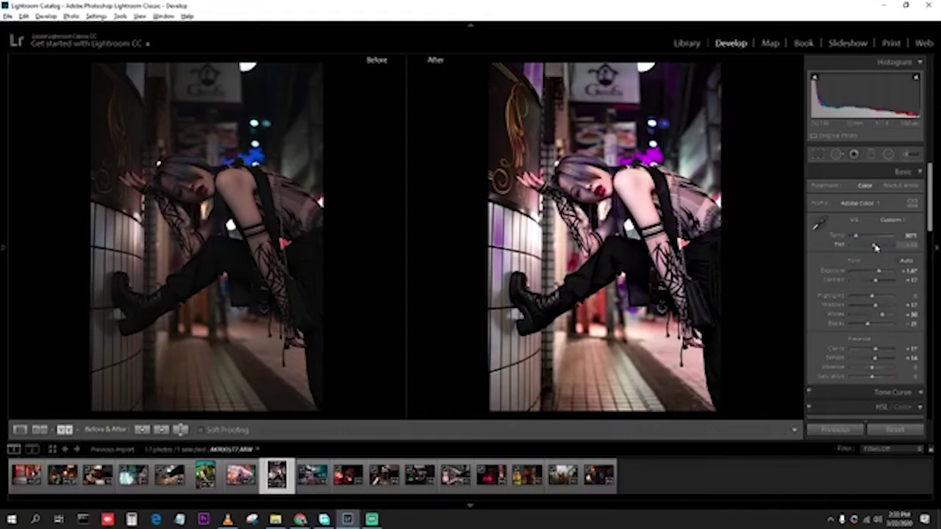
drag(876, 248, 874, 247)
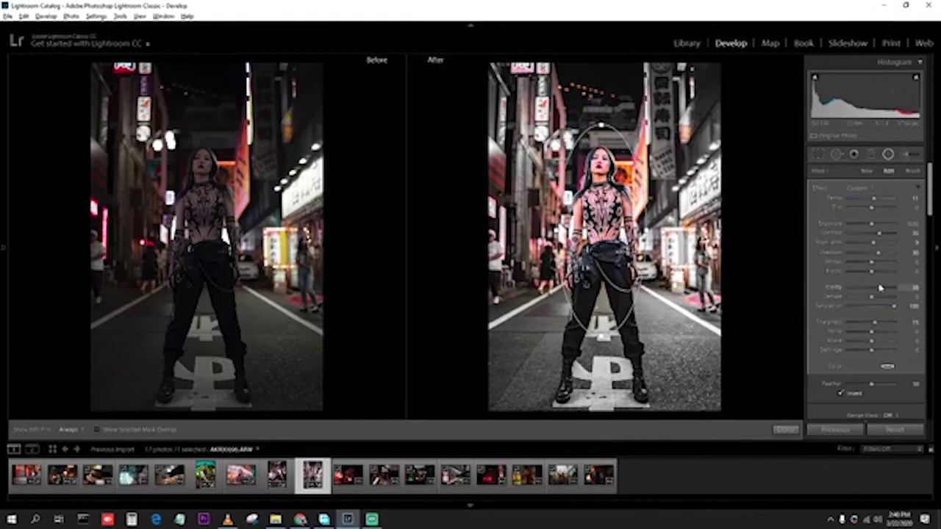
Test inverting the radial filter, briefly try a graduated filter, then add a radial over one eye.
click(842, 394)
click(842, 395)
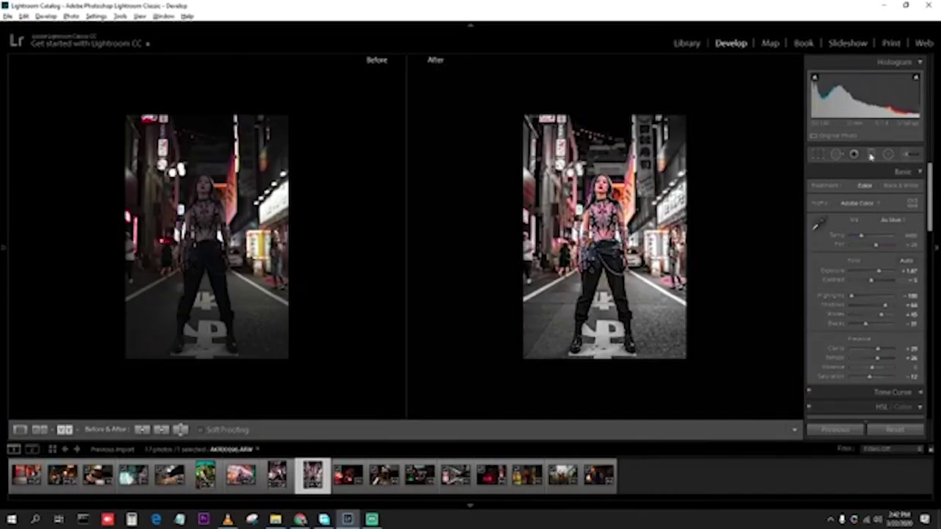
click(871, 154)
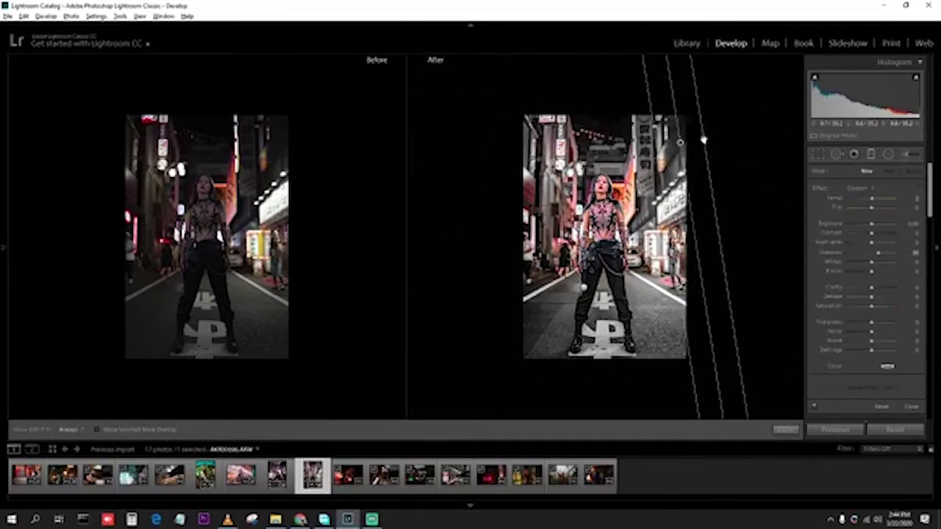
click(786, 429)
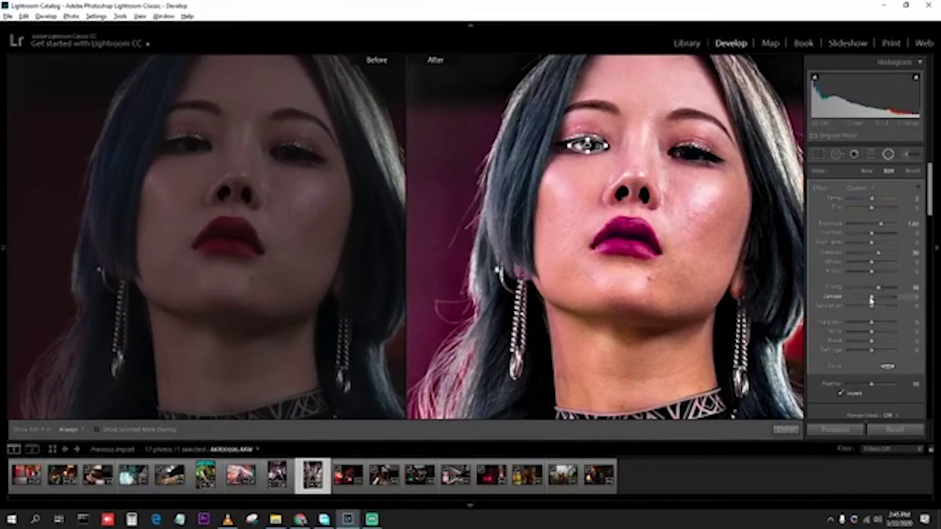
click(888, 154)
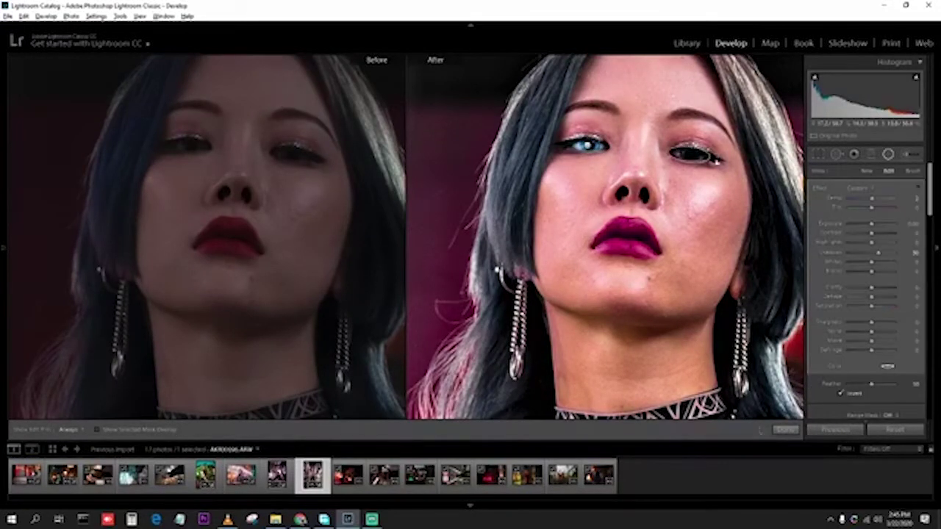
click(887, 153)
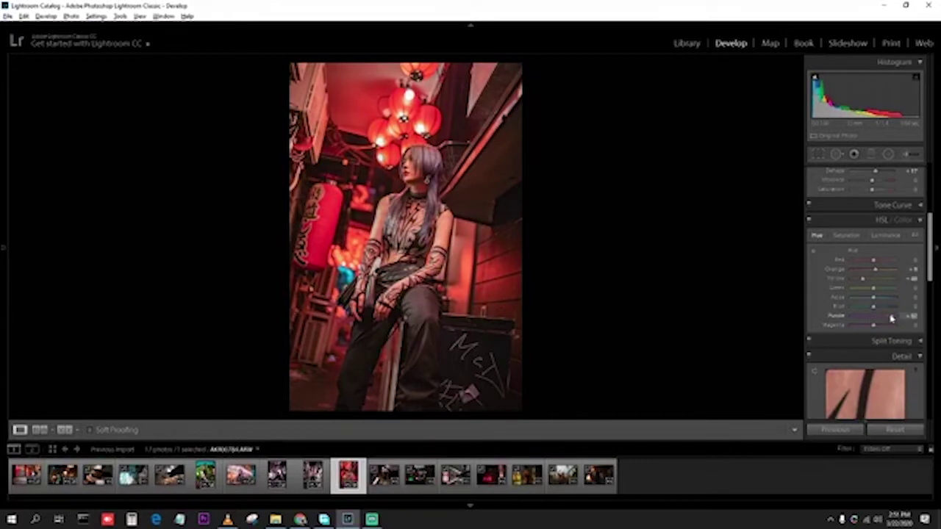
Raise the Whites and slightly warm the Temp of the lantern portrait.
scroll(874, 279, up, 2)
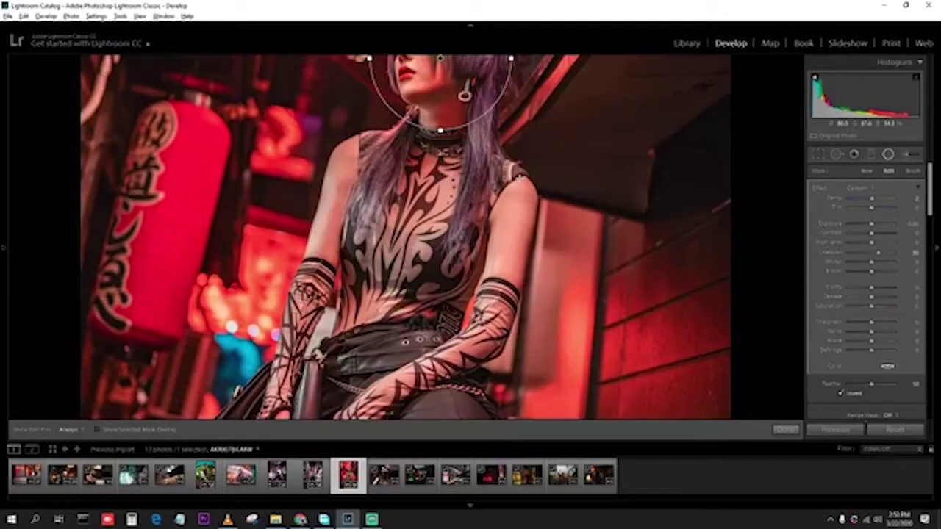
key(z)
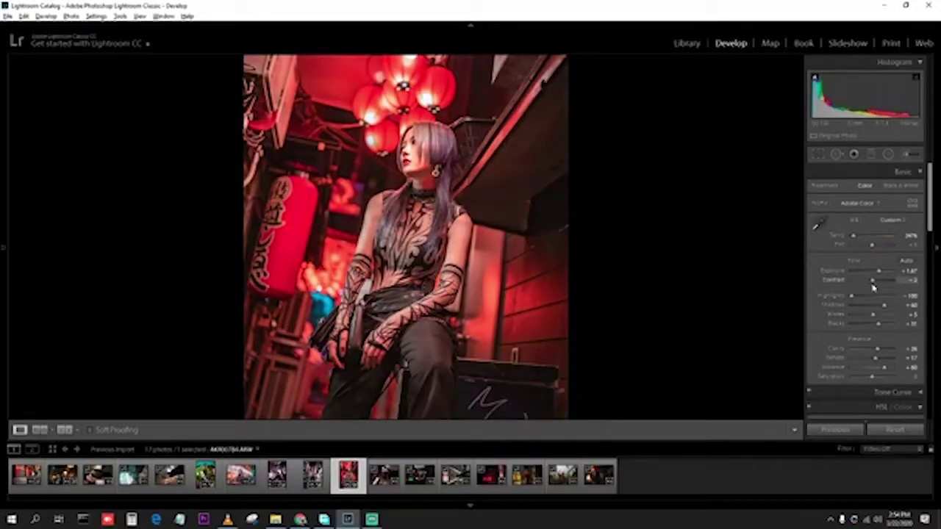
drag(872, 314, 876, 314)
drag(852, 236, 874, 246)
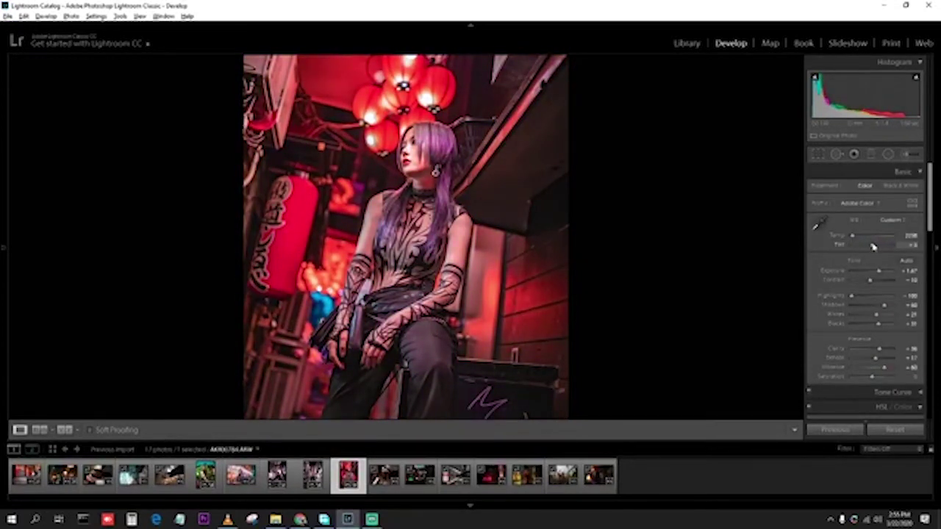
Inspect the edit with Spot Removal and a before/after comparison zoomed on the face, then fit to view.
key(y)
key(q)
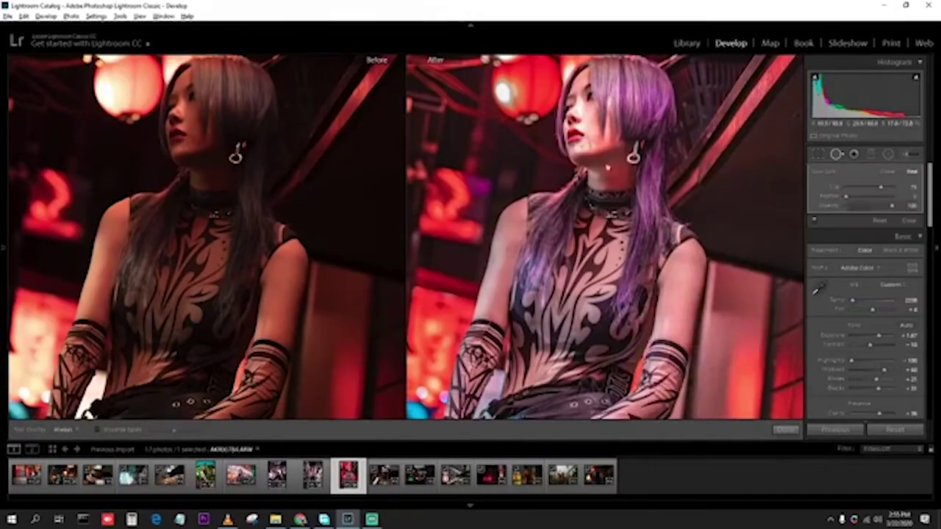
key(ctrl+=)
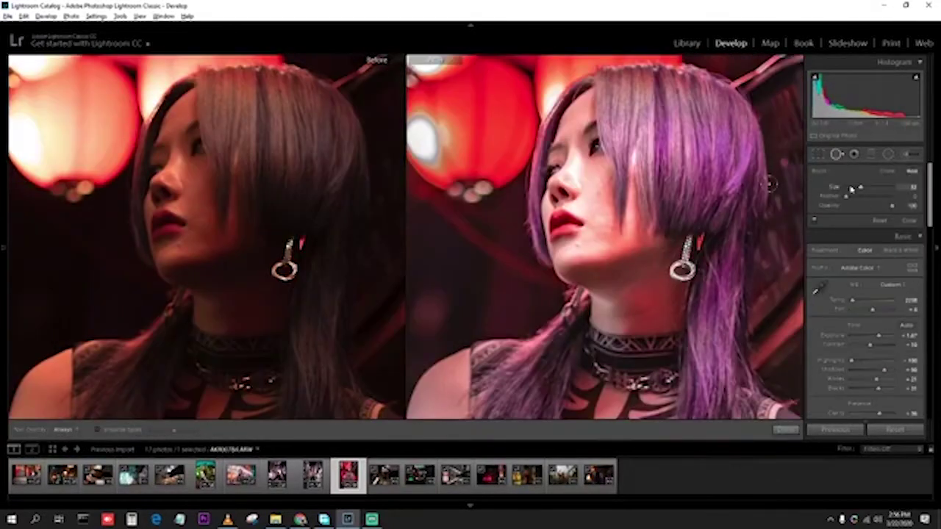
key(y)
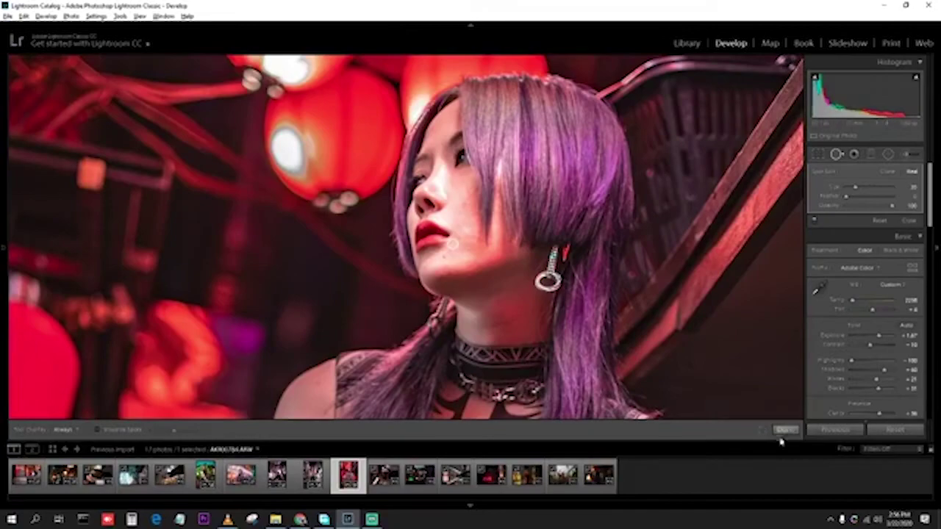
key(q)
key(y)
key(z)
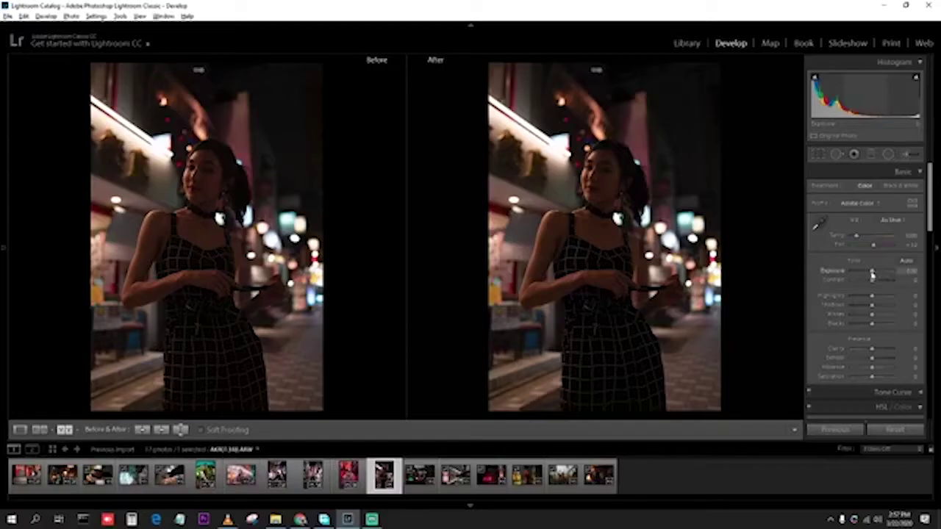
Lift Shadows, lower Whites, adjust Temp and reduce Clarity on the checked-dress street portrait.
drag(884, 305, 861, 315)
drag(856, 235, 851, 236)
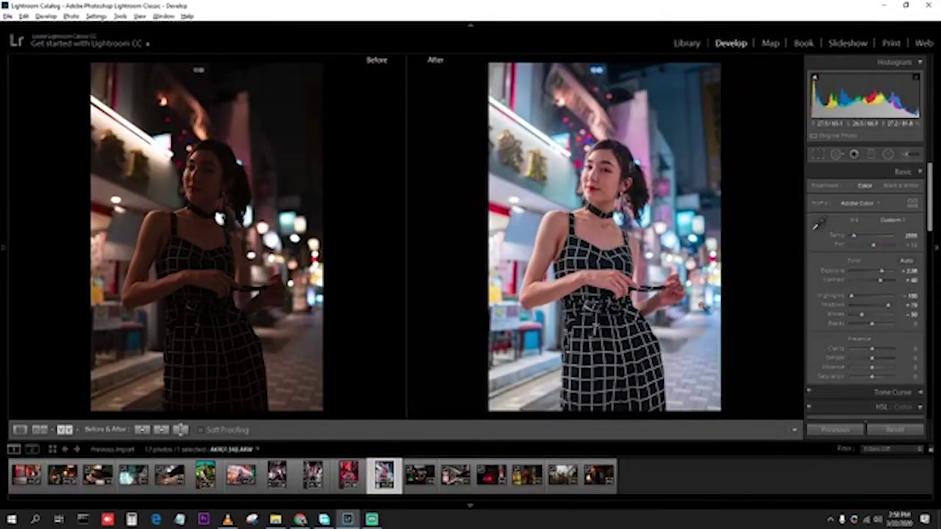
drag(871, 349, 868, 351)
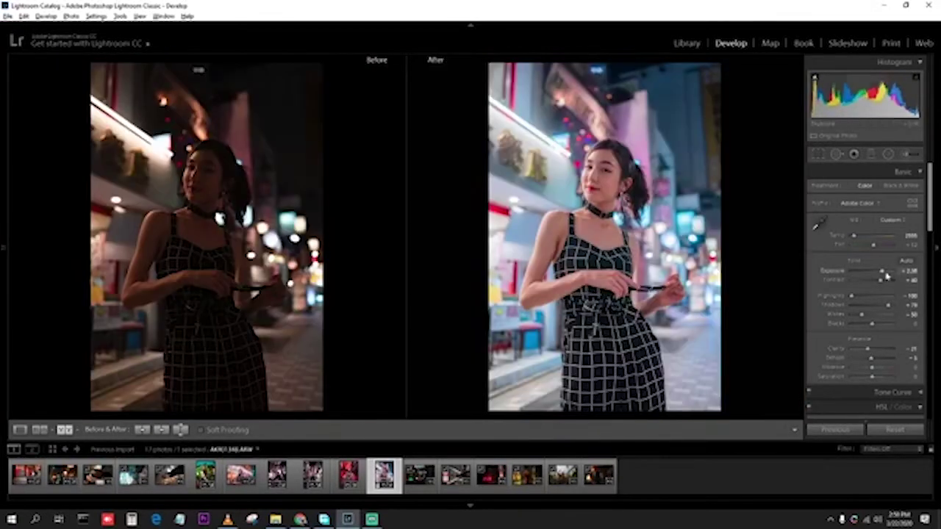
click(348, 474)
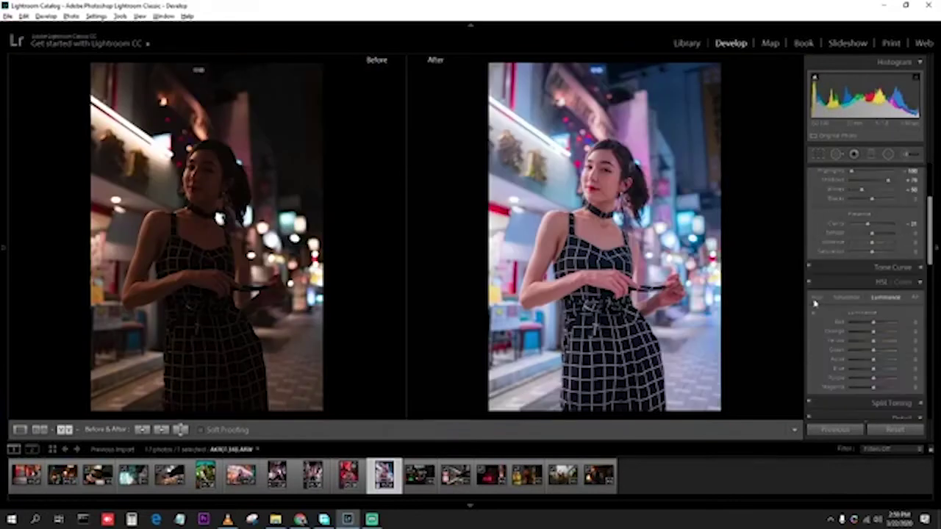
Add a Radial Filter around the woman that lifts the shadows.
key(k)
mouse_move(881, 252)
mouse_down()
mouse_move(890, 253)
mouse_move(882, 261)
mouse_up()
drag(862, 389, 866, 394)
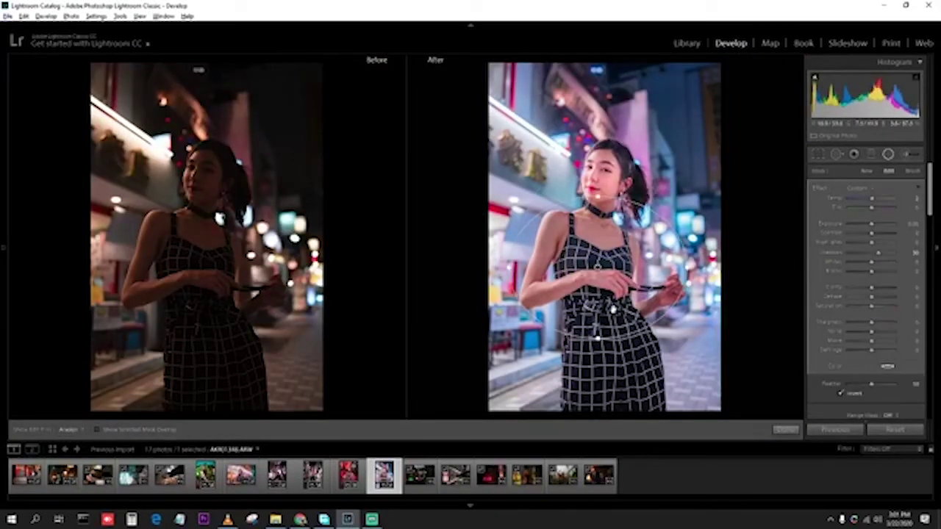
drag(878, 253, 893, 252)
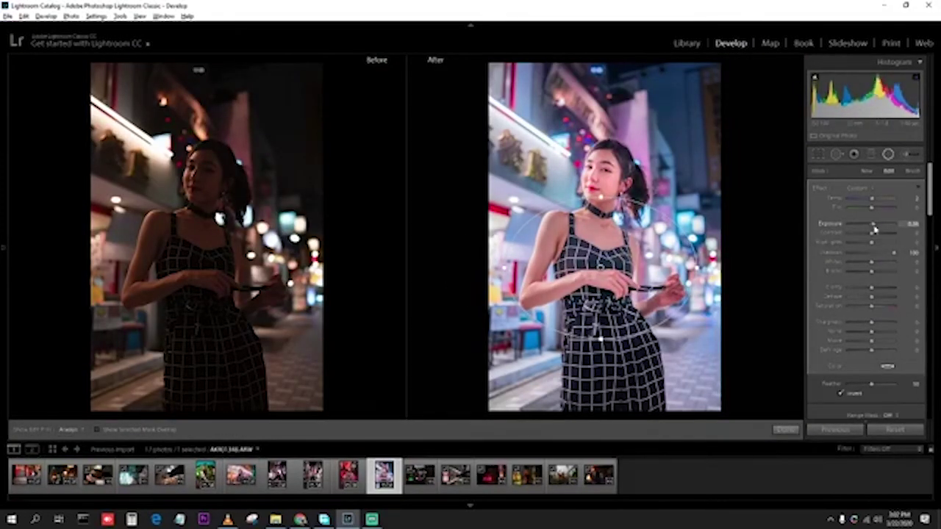
click(785, 429)
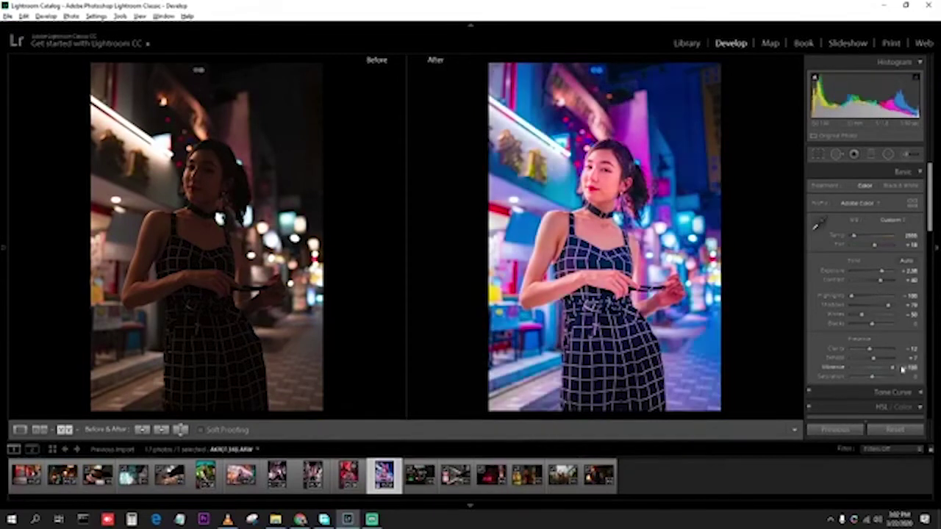
Adjust Red saturation and hue, and shift the Aqua and Purple hues toward pink-purple neon.
click(886, 407)
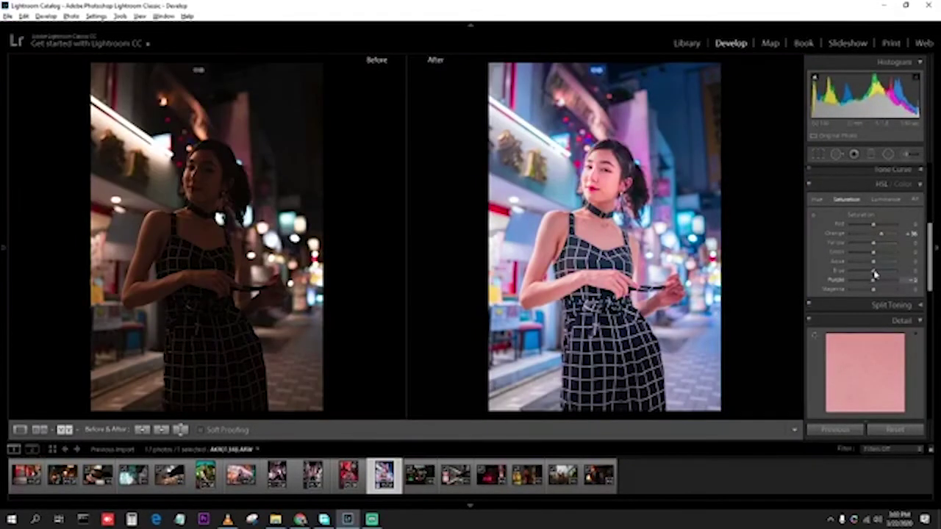
drag(873, 225, 879, 226)
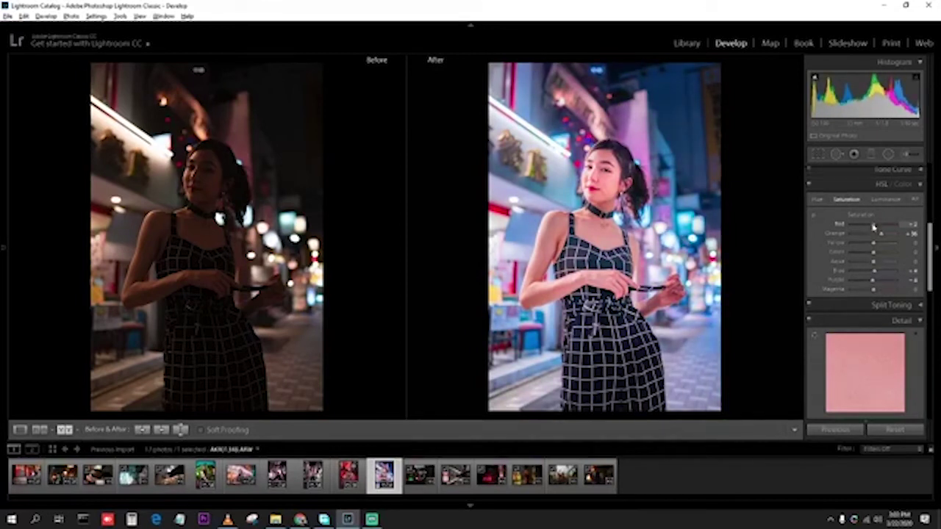
key(z)
drag(874, 228, 876, 226)
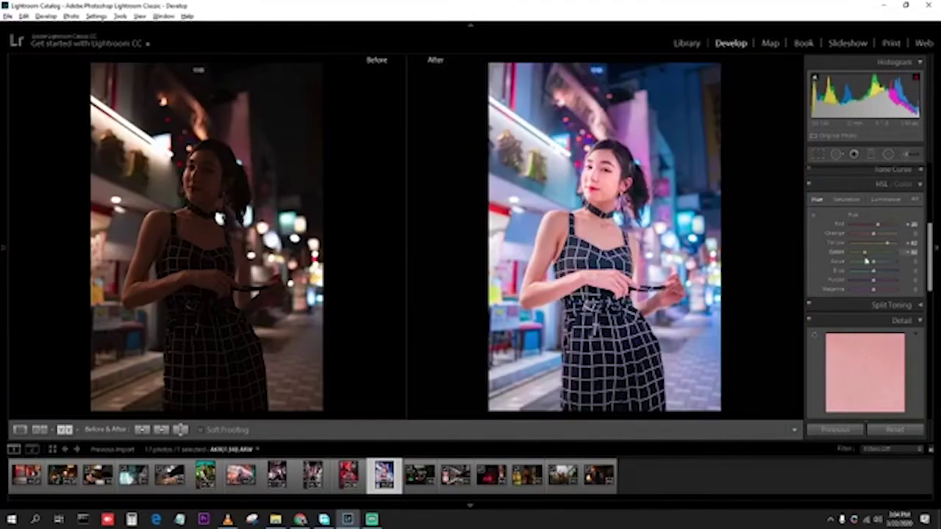
drag(866, 261, 823, 272)
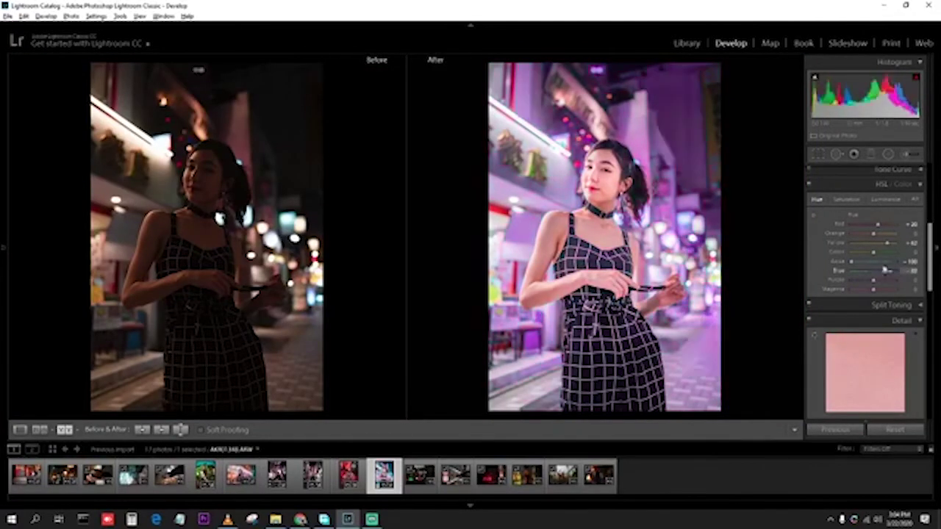
drag(873, 288, 879, 287)
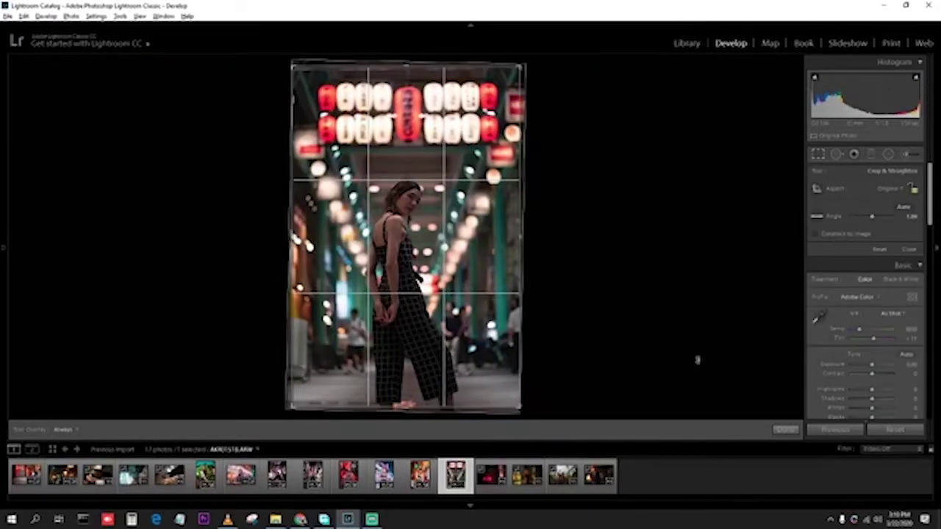
Commit the crop, raise Exposure, cut Highlights and Whites, lift Shadows/Blacks, add magenta Tint.
click(785, 430)
key(y)
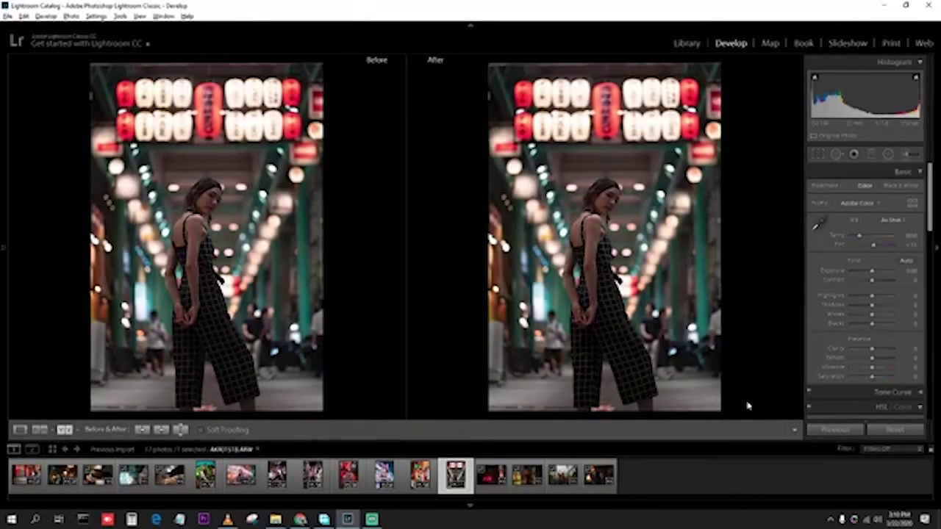
mouse_move(871, 270)
mouse_down()
mouse_move(851, 295)
mouse_move(861, 314)
mouse_move(882, 272)
mouse_up()
mouse_move(870, 305)
mouse_down()
mouse_move(879, 306)
mouse_move(876, 323)
mouse_up()
drag(872, 357, 880, 359)
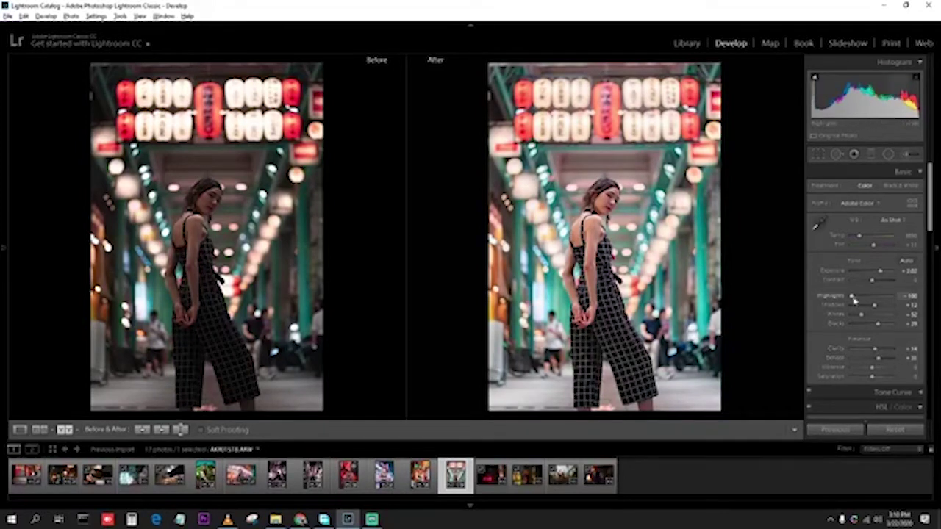
drag(862, 315, 864, 317)
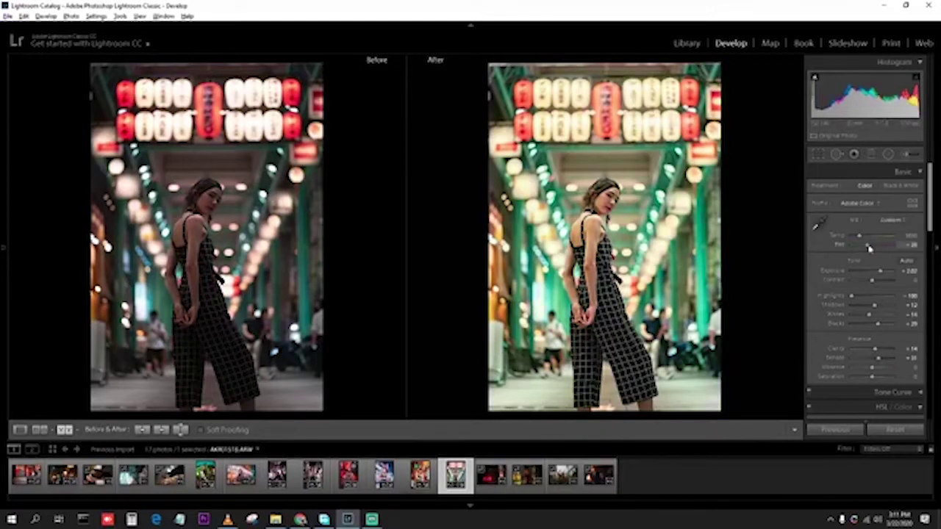
drag(876, 246, 865, 236)
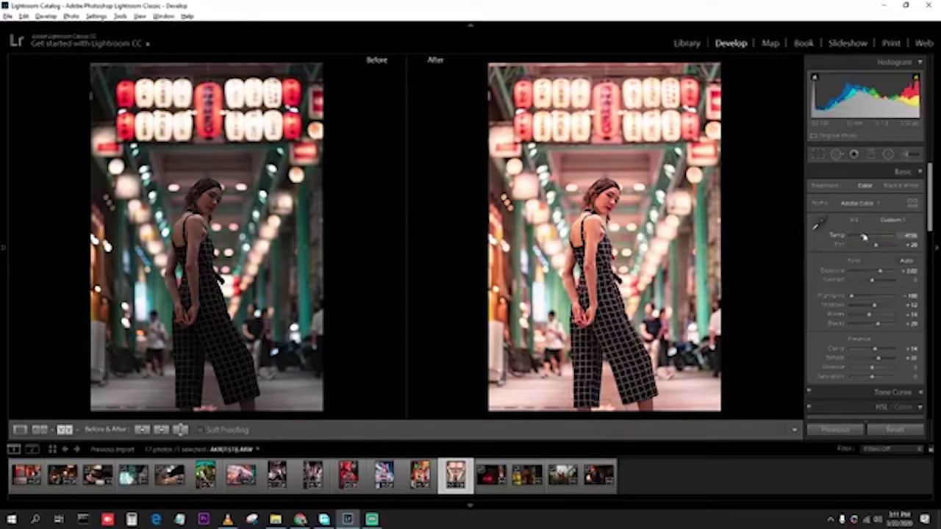
Reduce the HSL saturation of the orange and yellow tones.
scroll(865, 294, down, 5)
scroll(867, 329, down, 5)
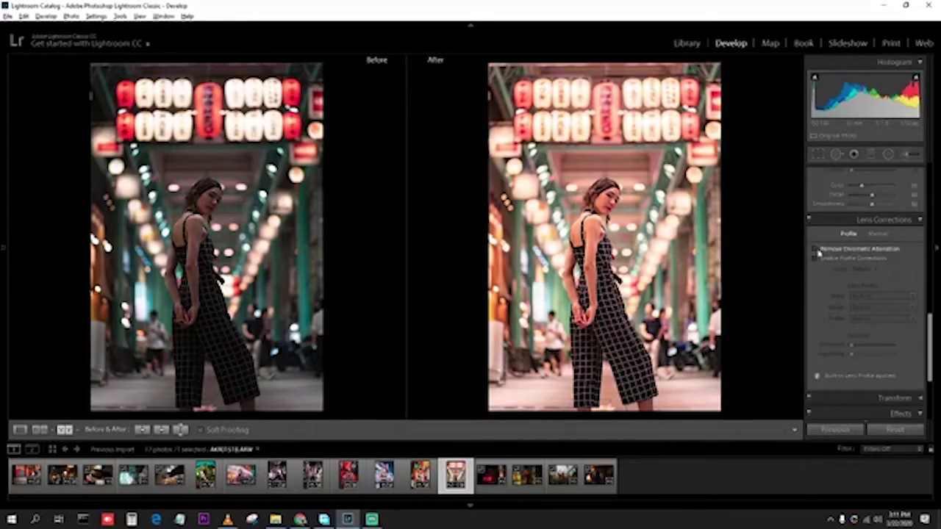
scroll(868, 257, up, 3)
scroll(904, 261, up, 3)
drag(873, 273, 870, 270)
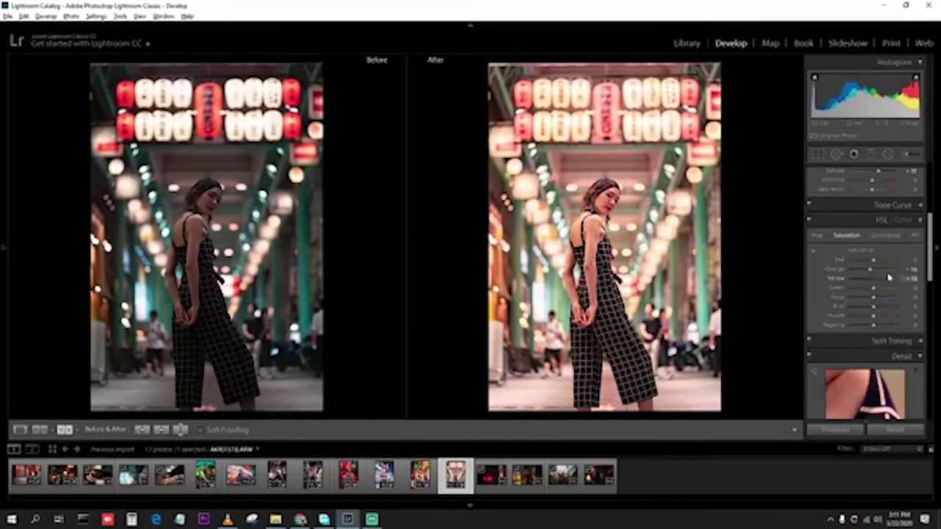
drag(888, 276, 882, 277)
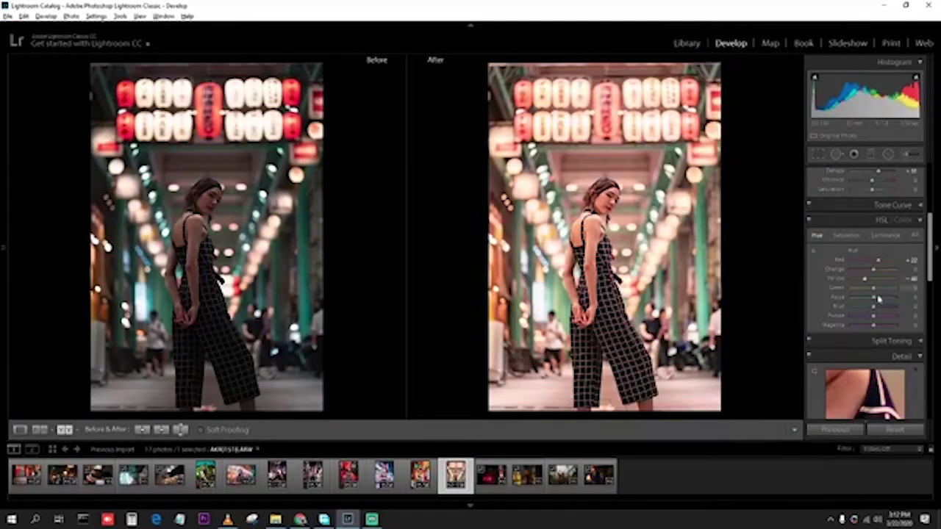
In HSL Luminance, darken the aqua pillars and adjust yellow brightness.
click(885, 235)
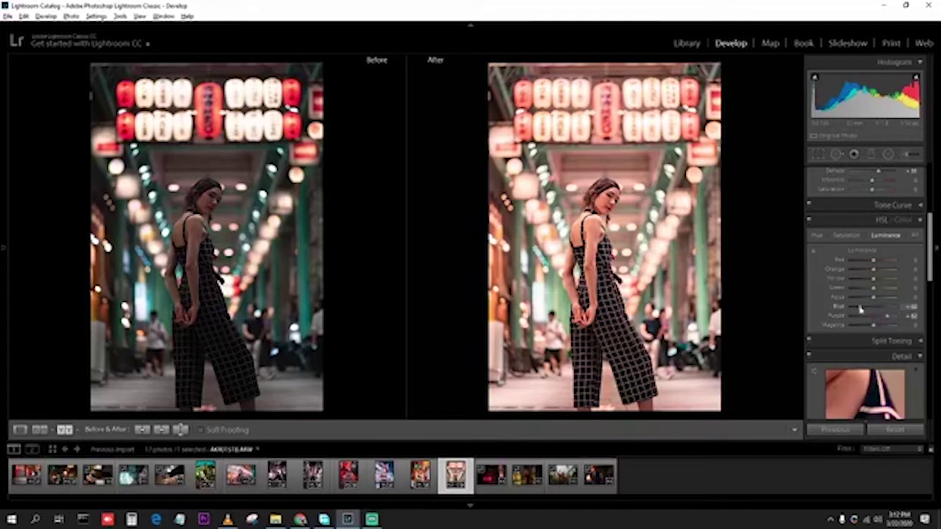
drag(885, 299, 861, 296)
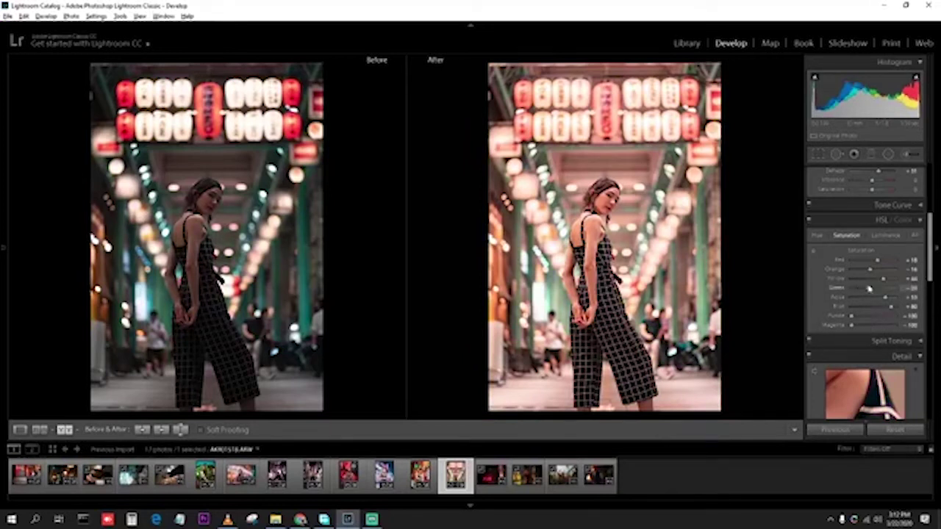
click(882, 236)
drag(883, 280, 871, 285)
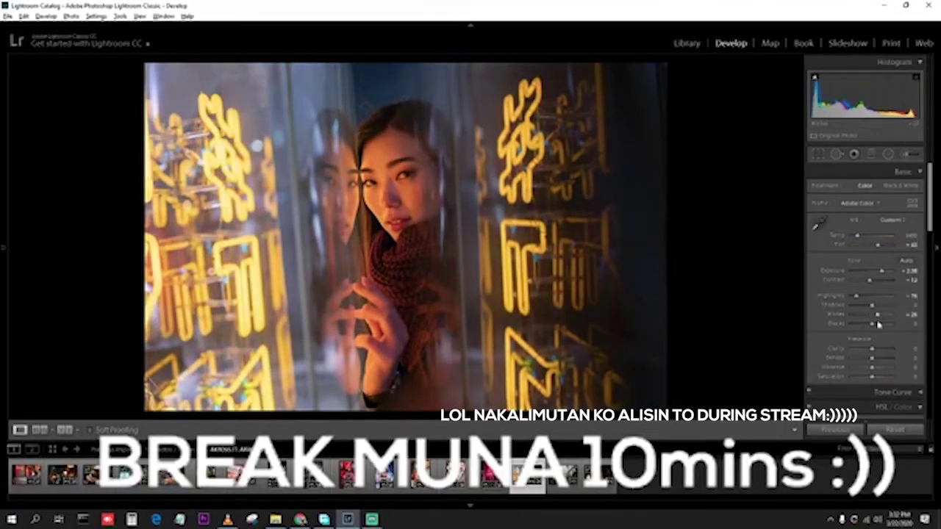
Paint the woman's face with an Adjustment Brush raising Shadows and tuning Temp and Tint.
scroll(895, 391, down, 5)
key(k)
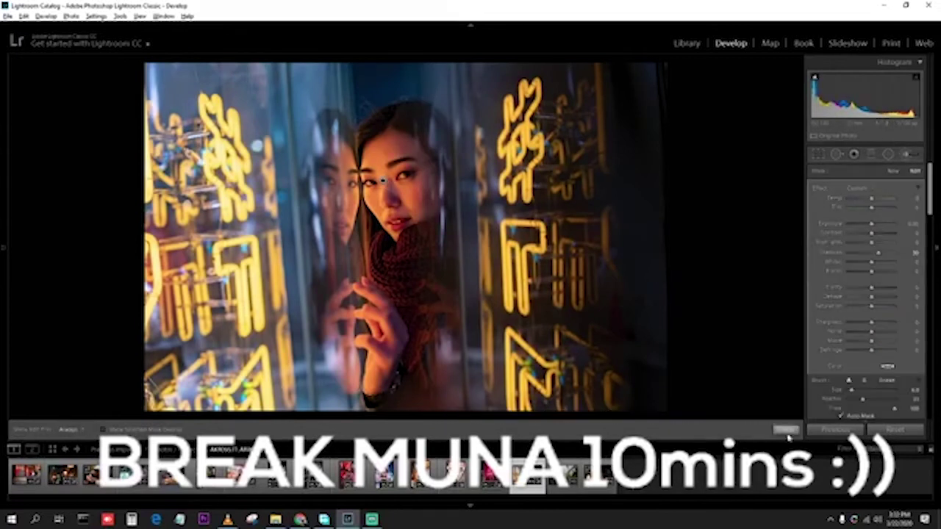
click(381, 153)
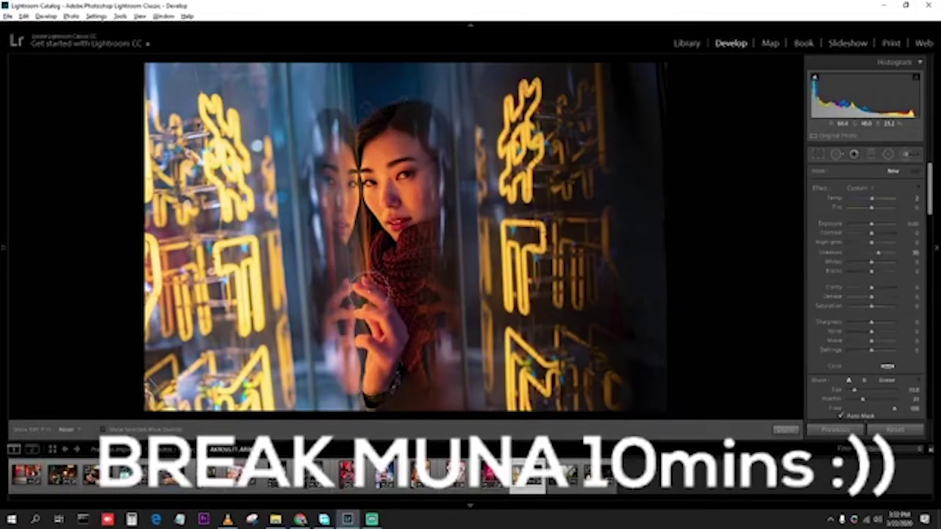
drag(878, 252, 888, 252)
drag(864, 201, 871, 211)
key(k)
Raise the Orange luminance to brighten skin tones and show Before/After.
scroll(863, 294, down, 5)
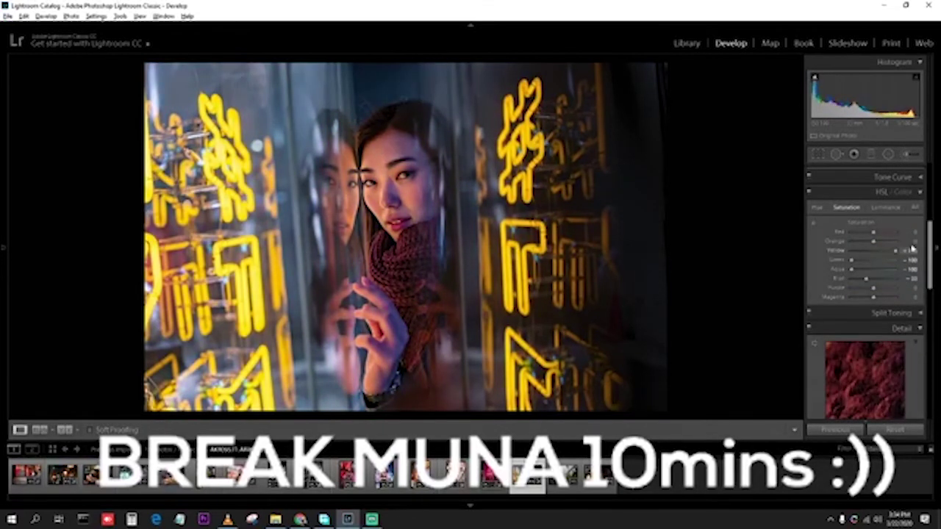
click(885, 207)
mouse_move(873, 241)
mouse_down()
mouse_move(890, 244)
mouse_move(854, 259)
mouse_move(891, 231)
mouse_up()
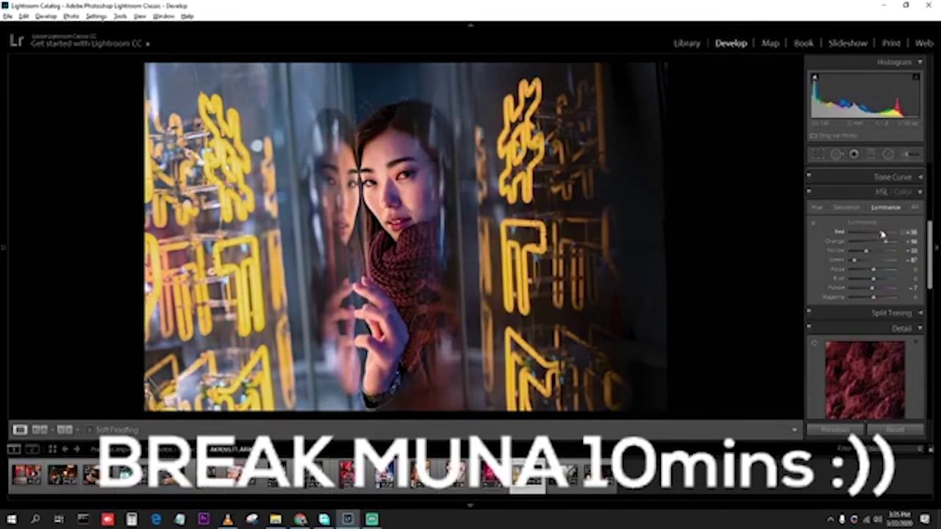
key(y)
Tweak Basic panel sliders and raise Contrast slightly.
scroll(864, 294, up, 2)
mouse_move(875, 214)
mouse_down()
mouse_move(893, 221)
mouse_move(874, 215)
mouse_up()
scroll(875, 219, up, 2)
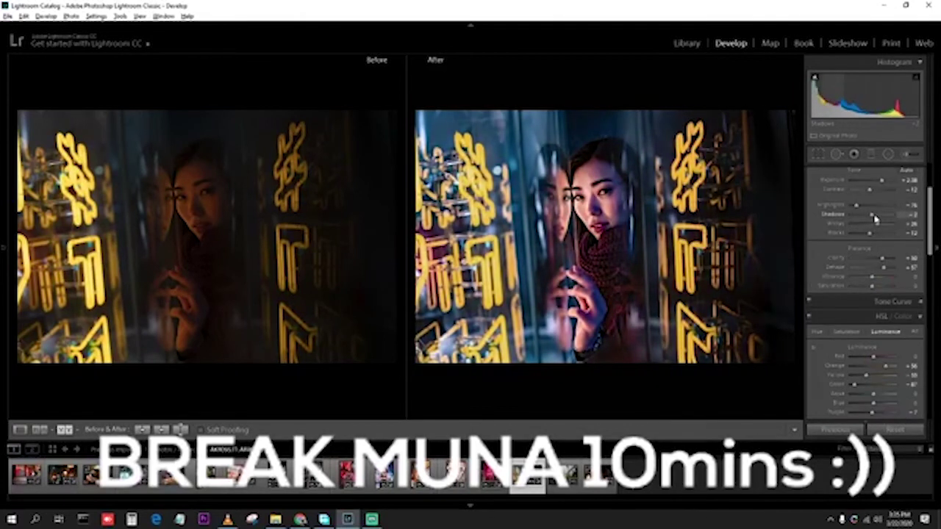
drag(878, 214, 887, 214)
scroll(867, 243, up, 2)
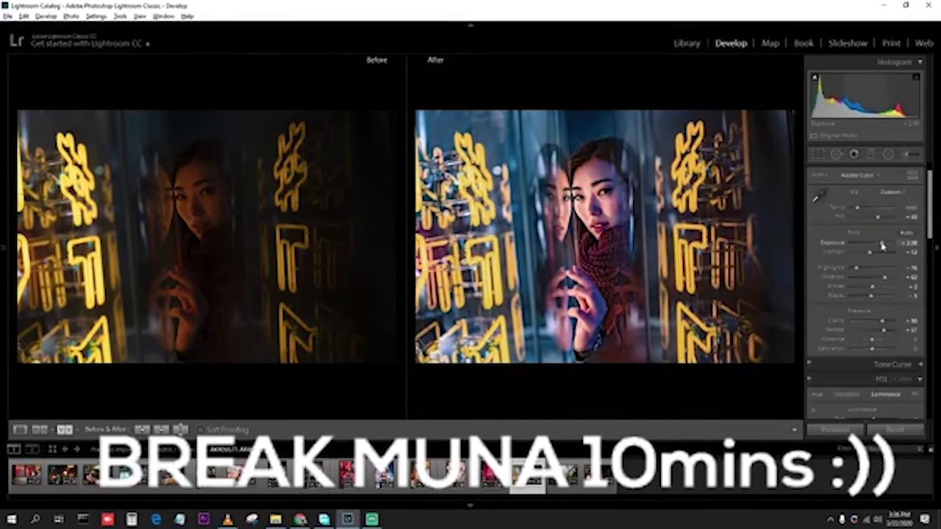
drag(864, 255, 873, 252)
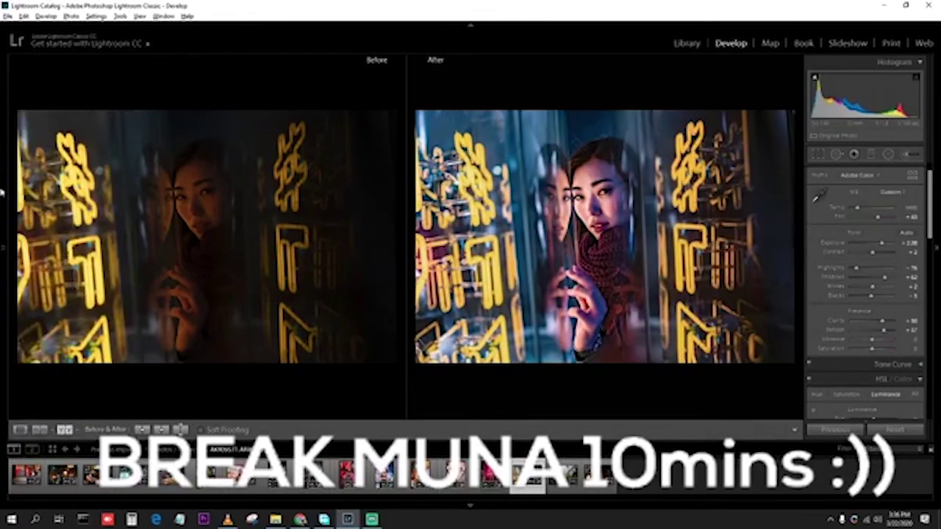
scroll(59, 254, down, 5)
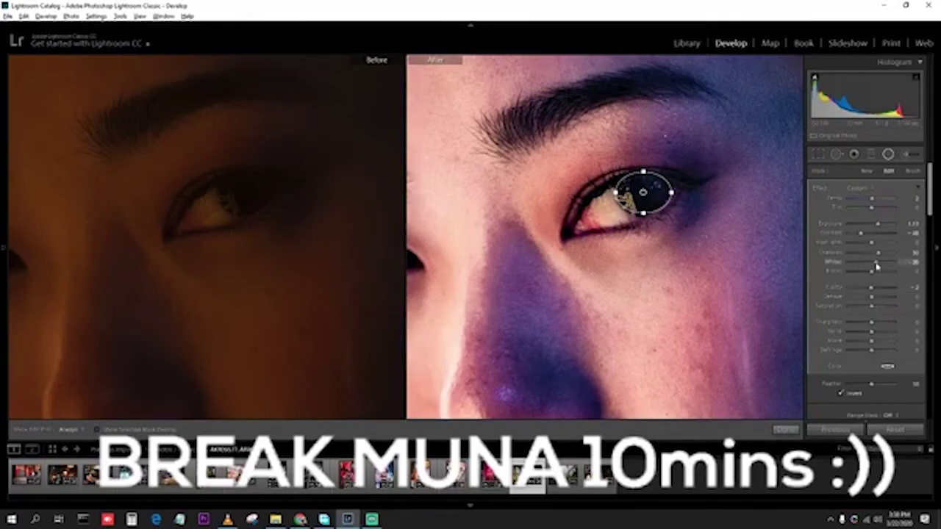
Undo the contrast change and fit the whole photo back in view.
key(ctrl+z)
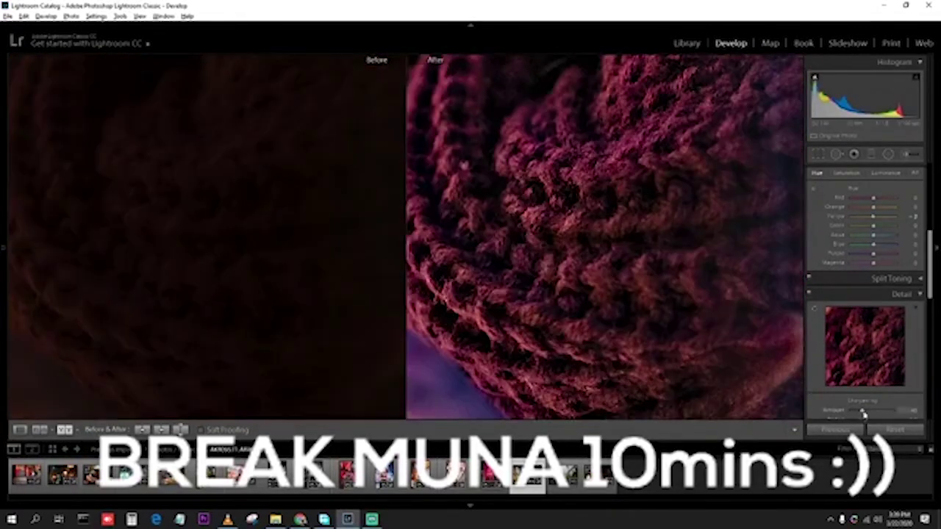
scroll(863, 414, down, 2)
key(z)
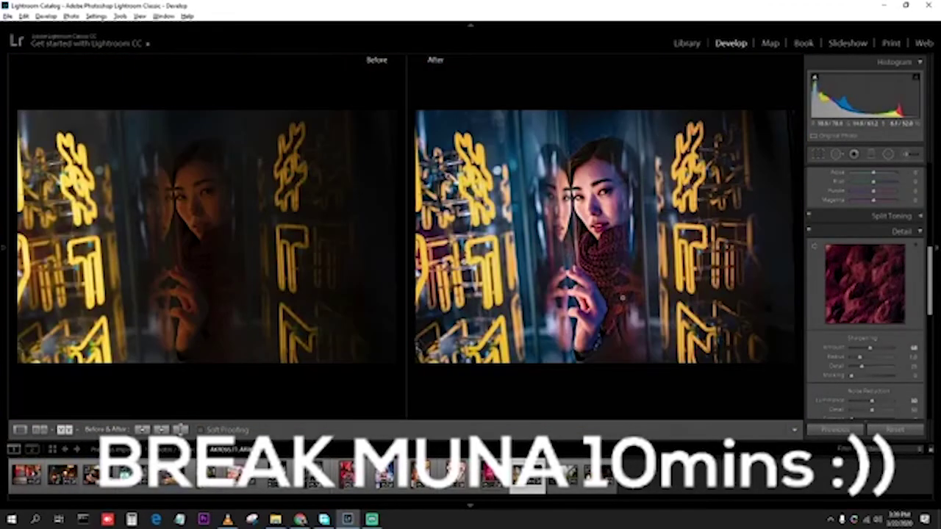